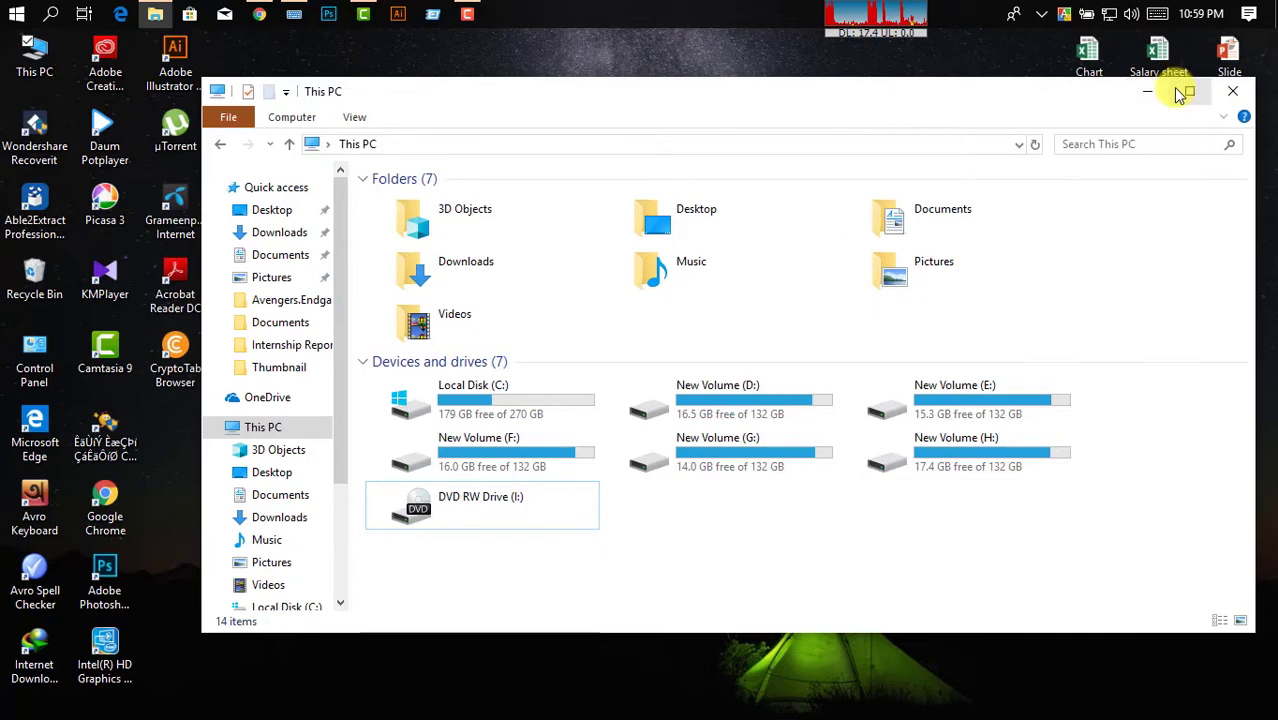
Maximize This PC and open the blank DVD RW Drive (I:) to reach the Burn a Disc dialog.
left_click(1181, 92)
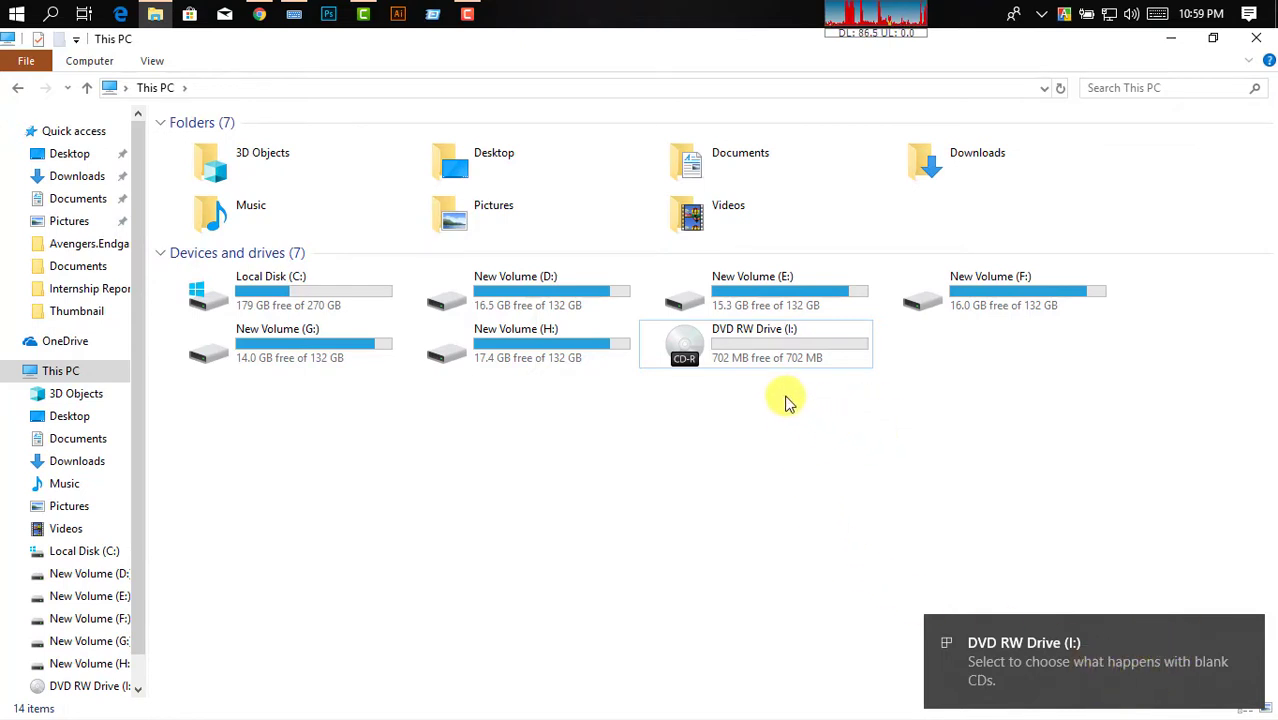
left_click(815, 354)
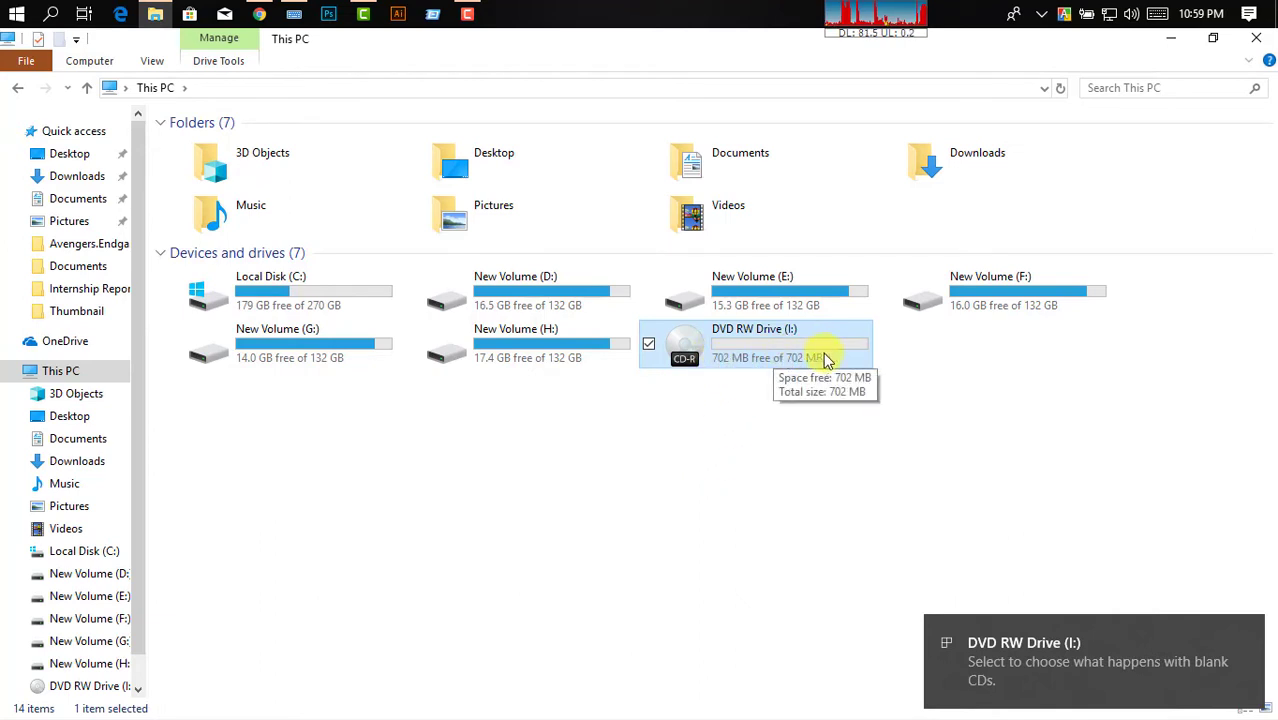
left_click(716, 410)
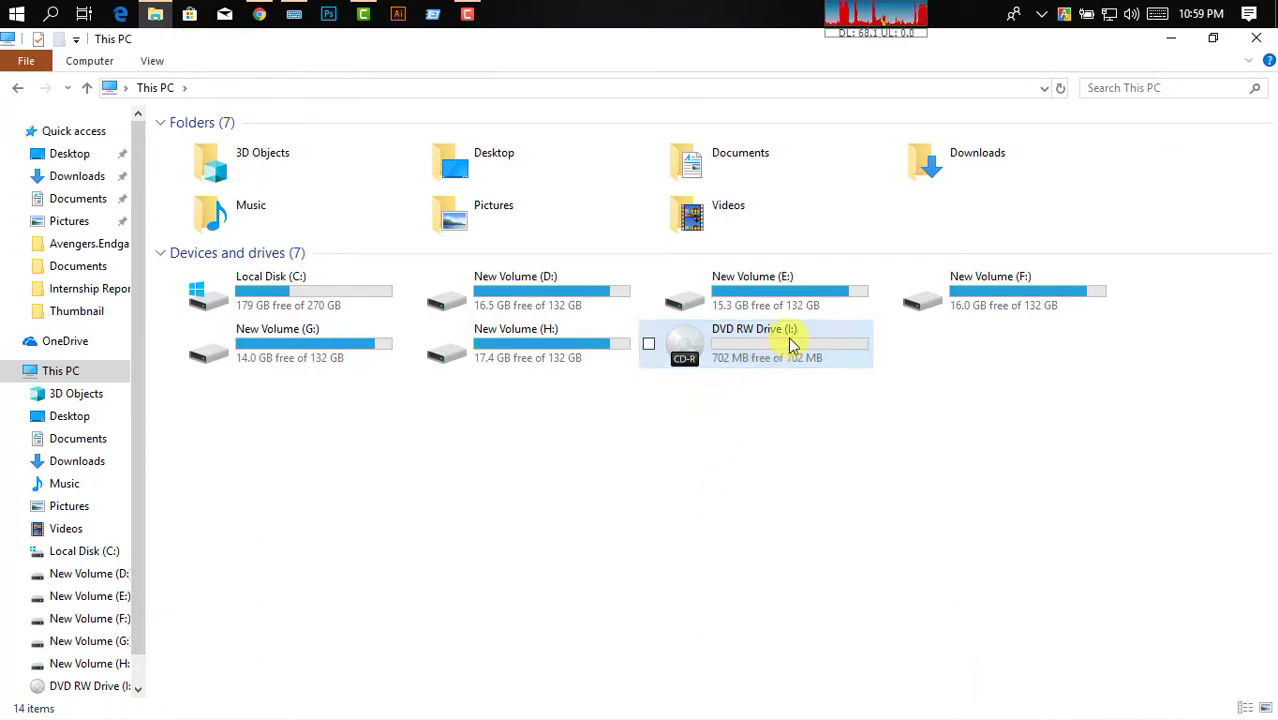
left_click(790, 344)
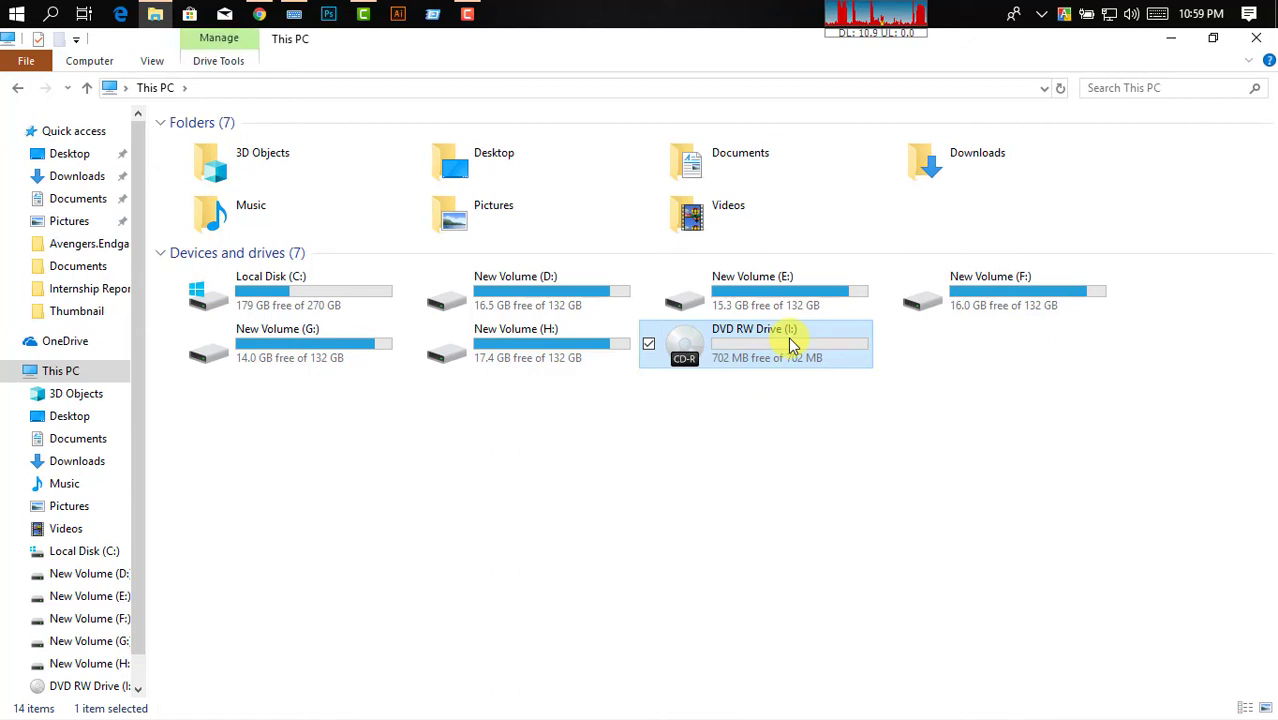
double_click(790, 344)
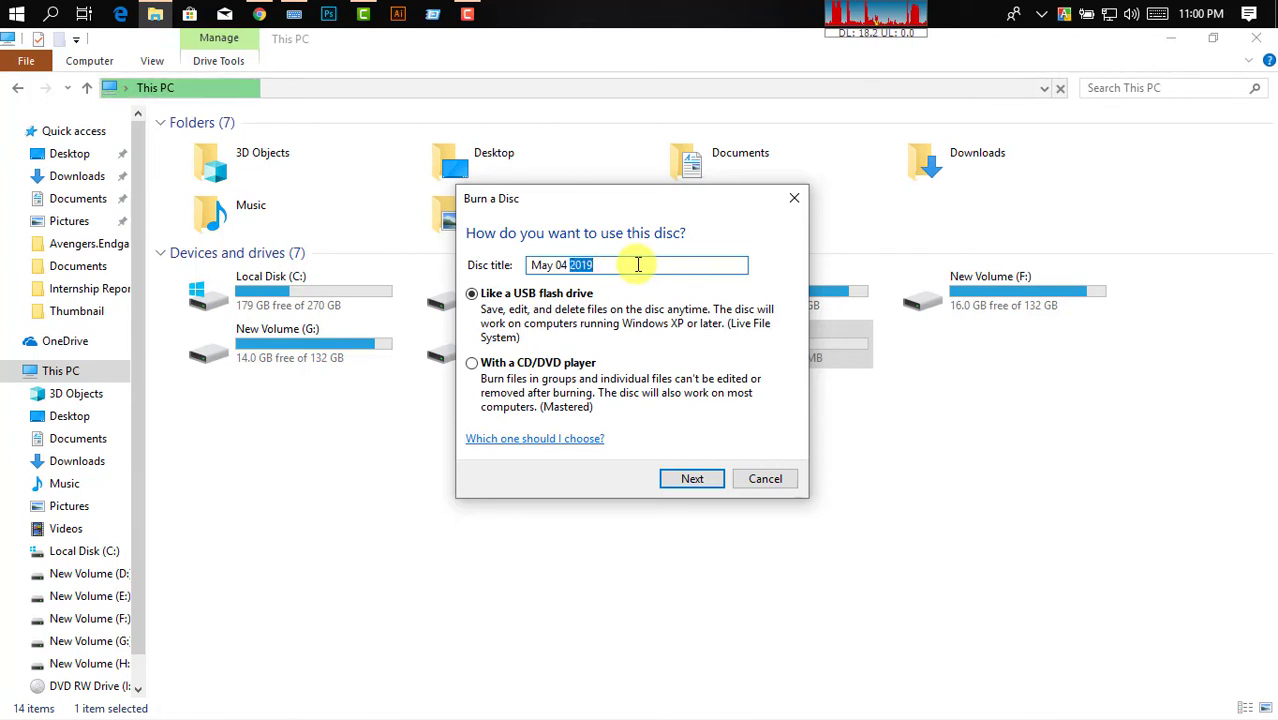
Replace the default 'May 04 2019' disc title with a custom personal name.
left_click_drag(614, 265, 536, 264)
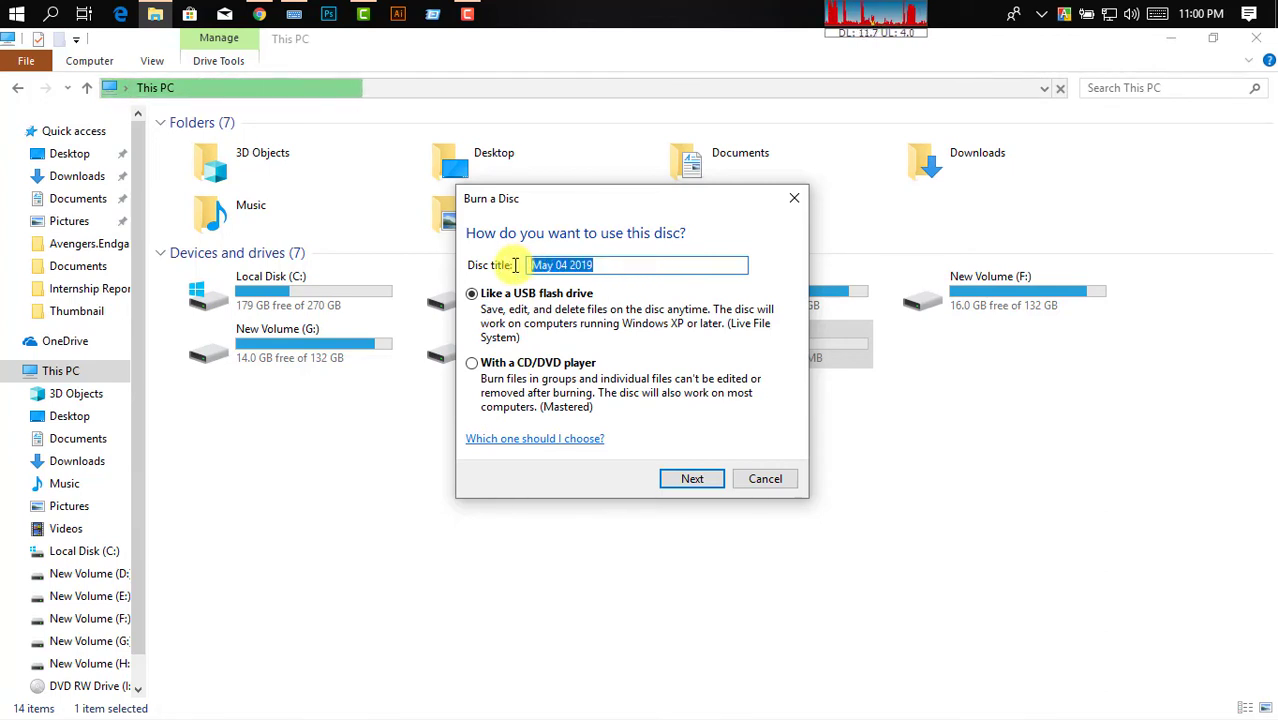
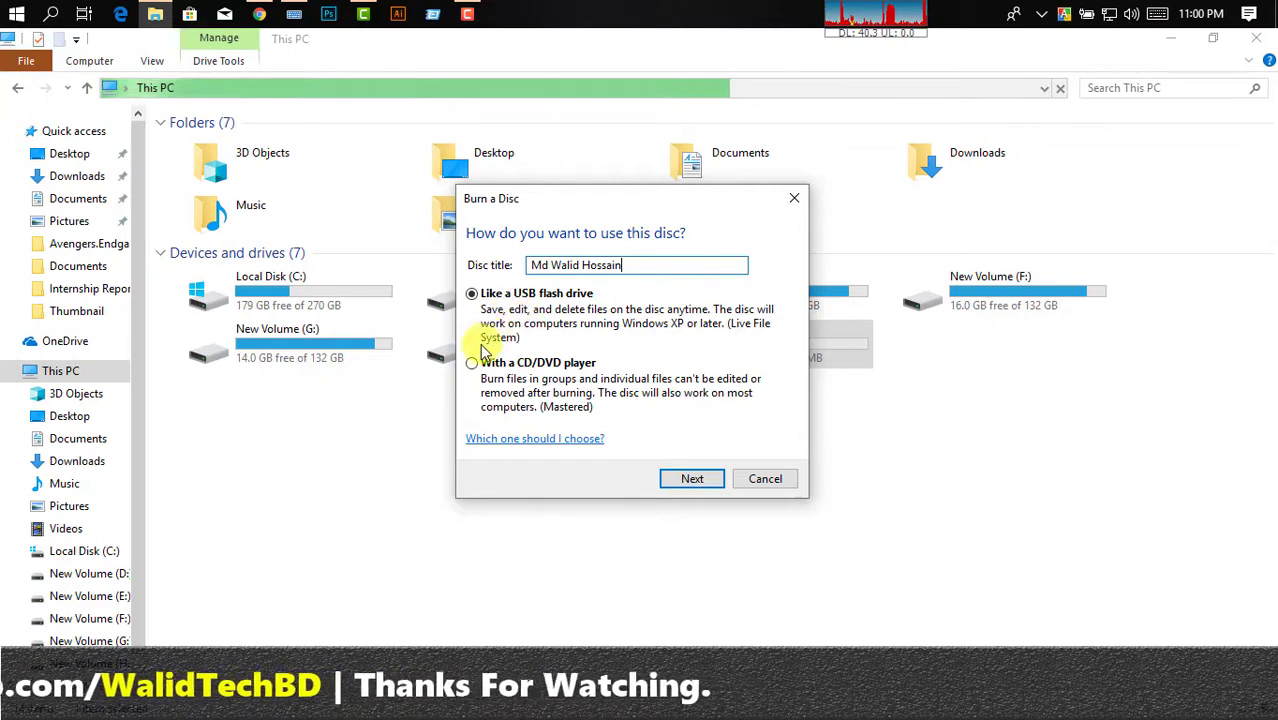
Choose the 'With a CD/DVD player' format and continue to the empty DVD RW Drive (I:).
left_click(477, 376)
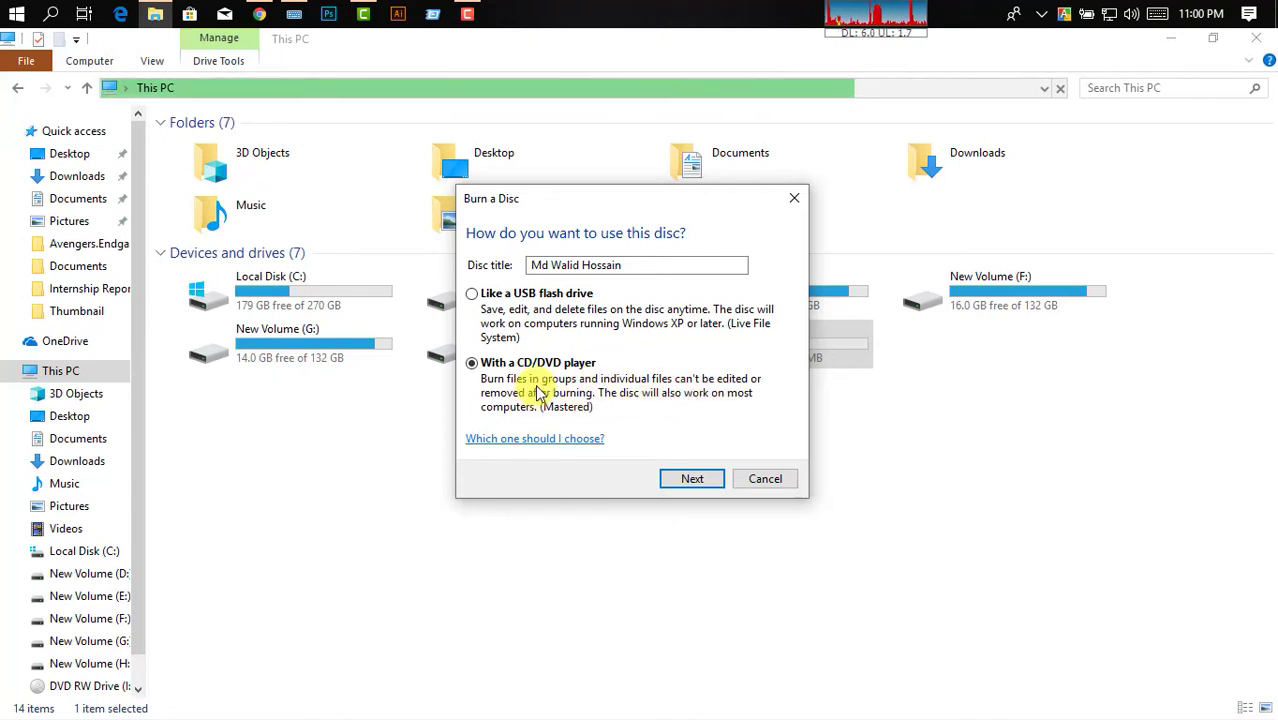
left_click(482, 303)
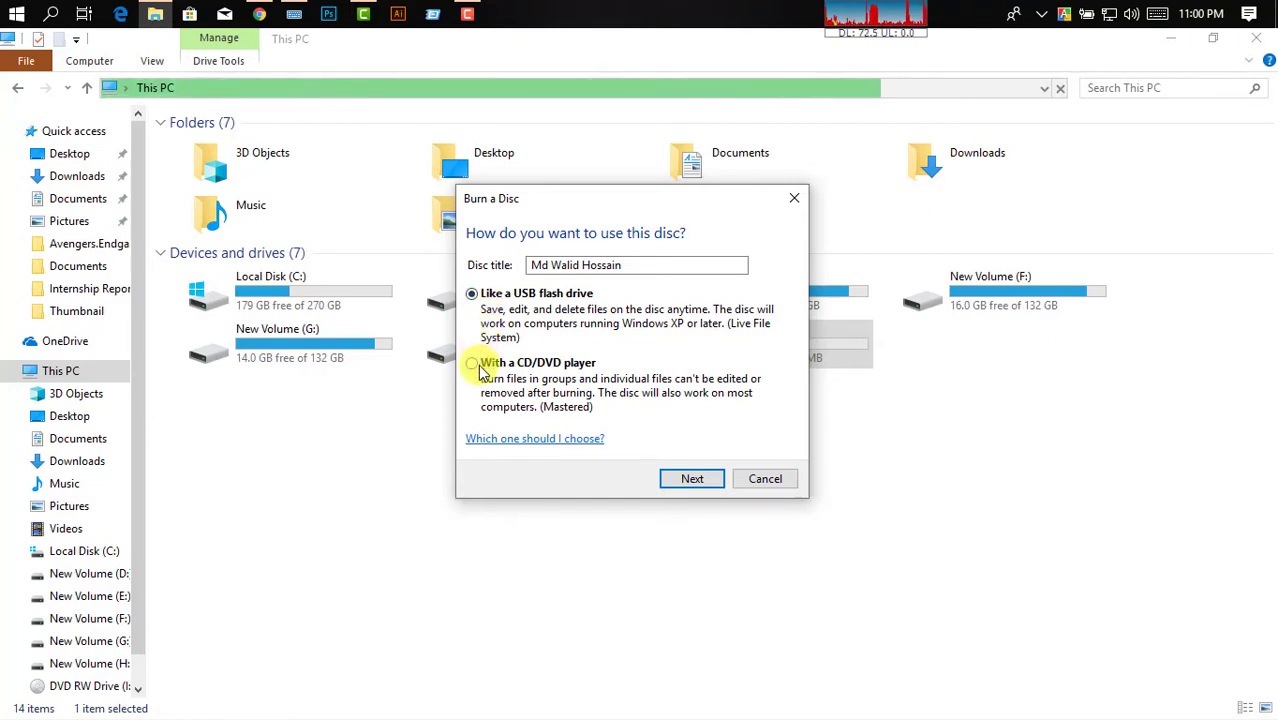
left_click(482, 366)
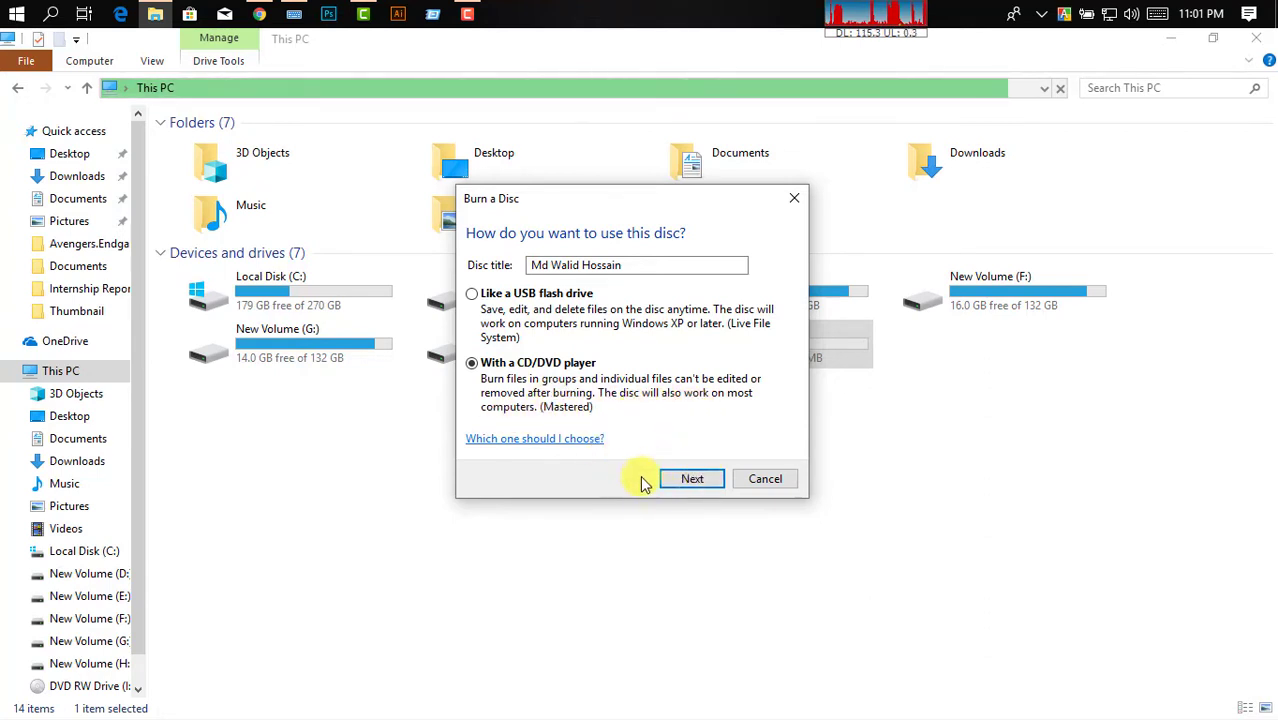
left_click(683, 480)
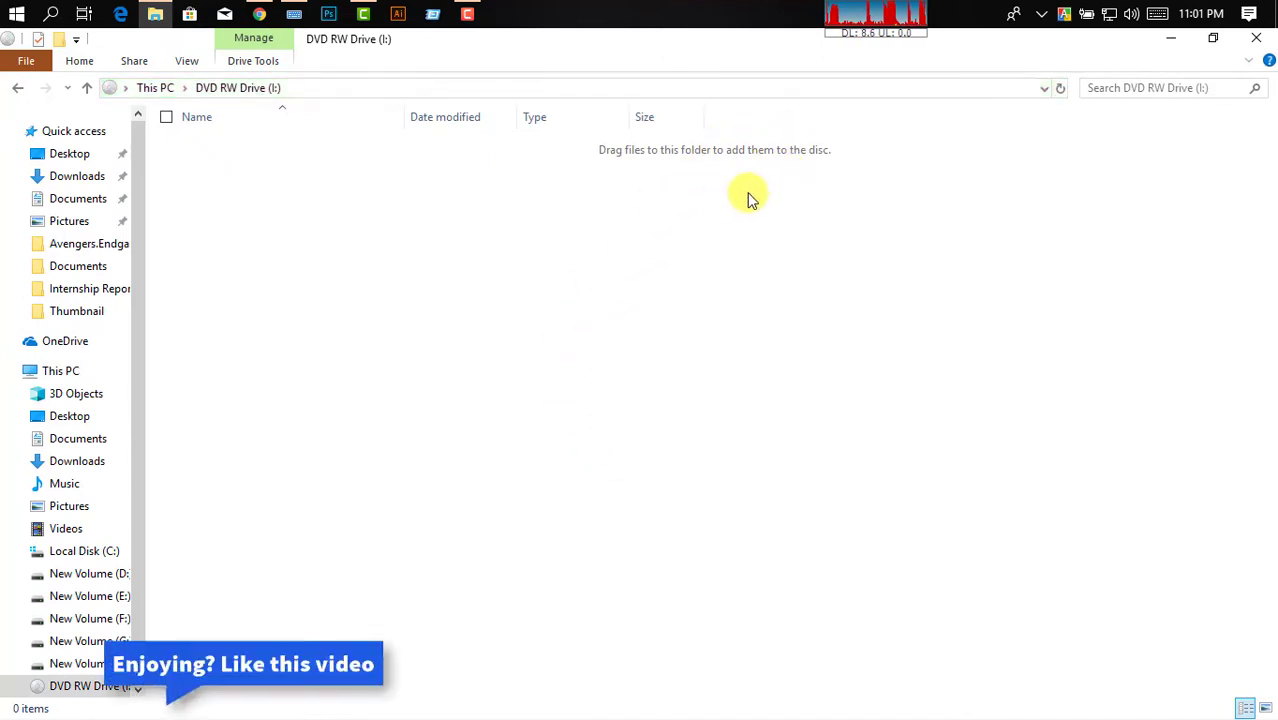
Restore and move the disc window aside, then open a maximized new This PC window.
left_click(1212, 45)
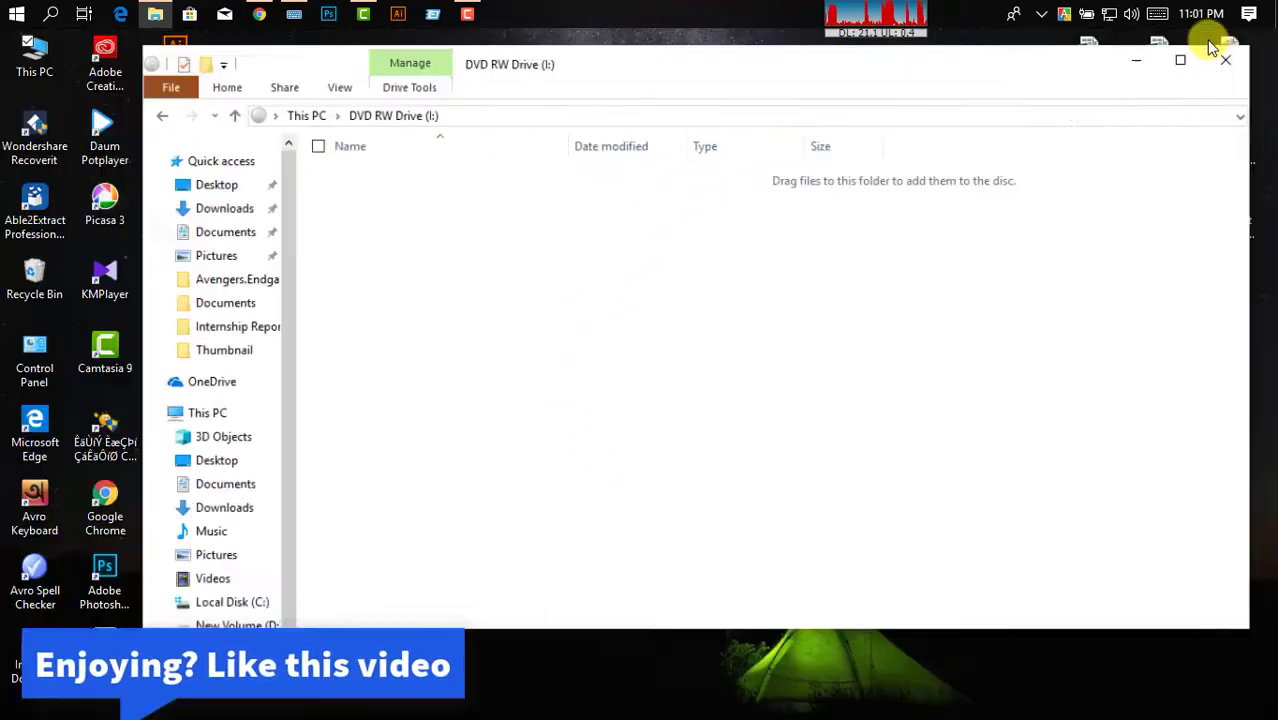
left_click_drag(833, 106, 1050, 165)
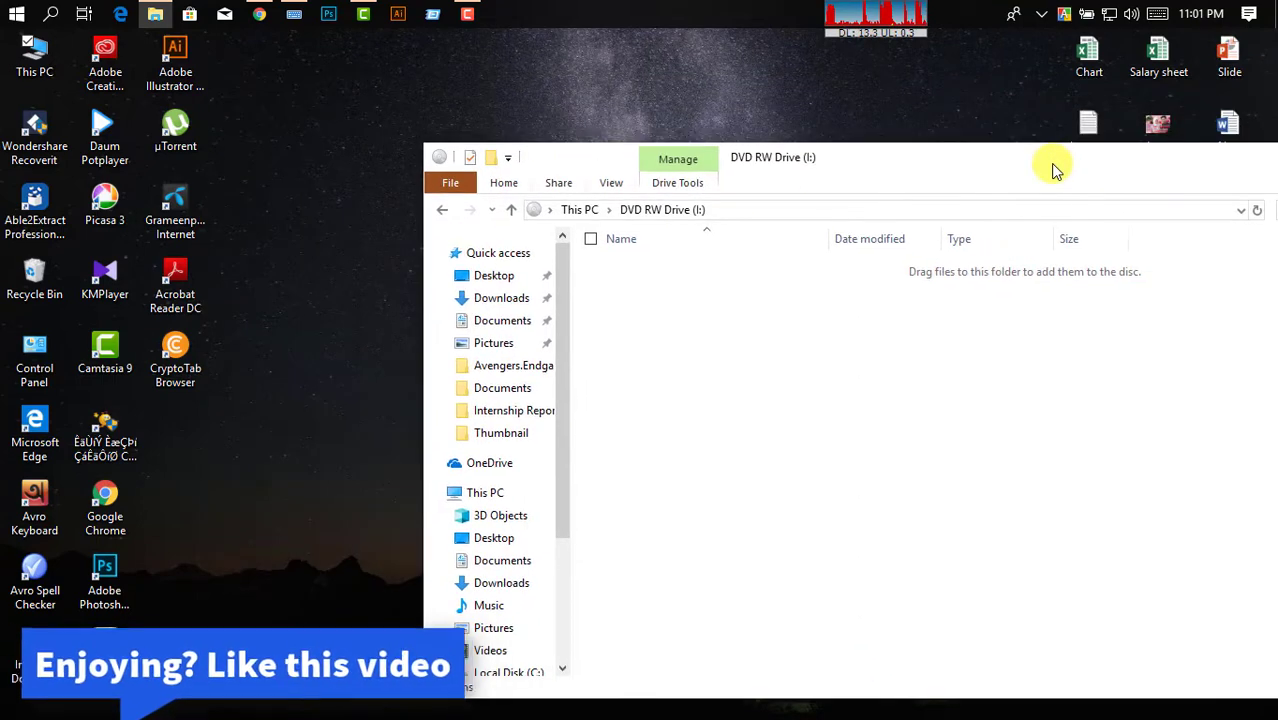
left_click(45, 70)
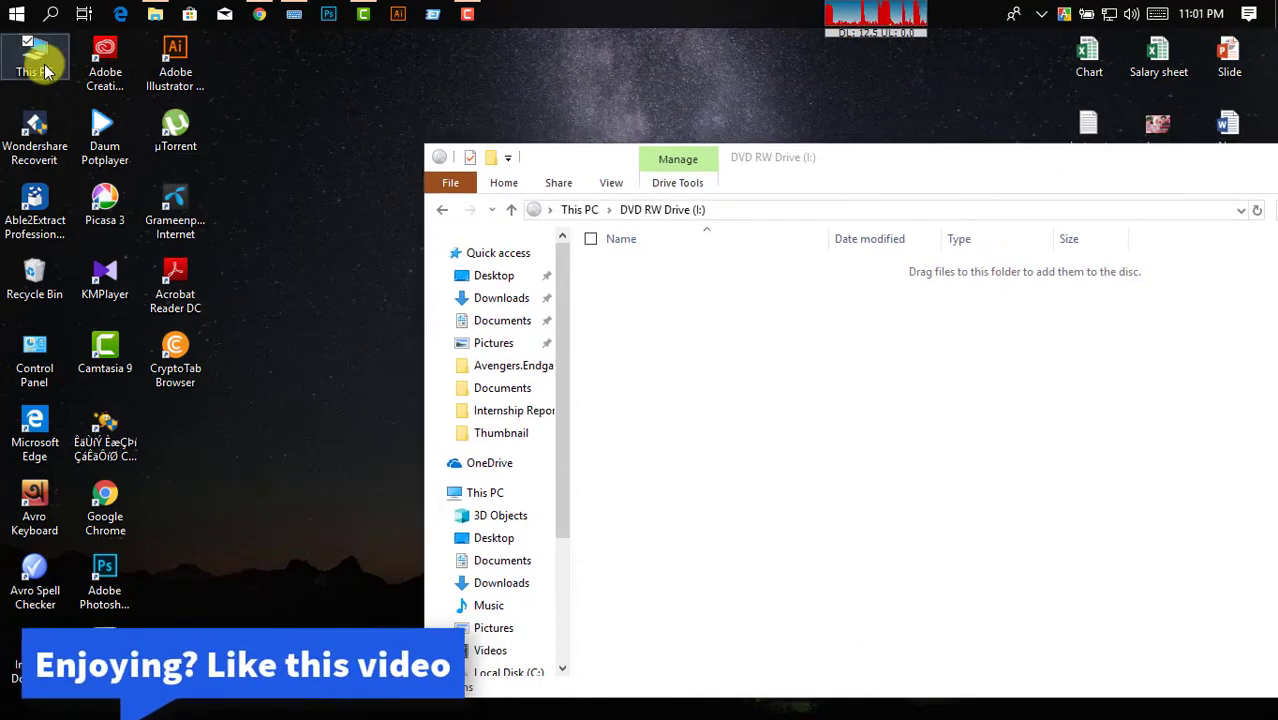
double_click(44, 66)
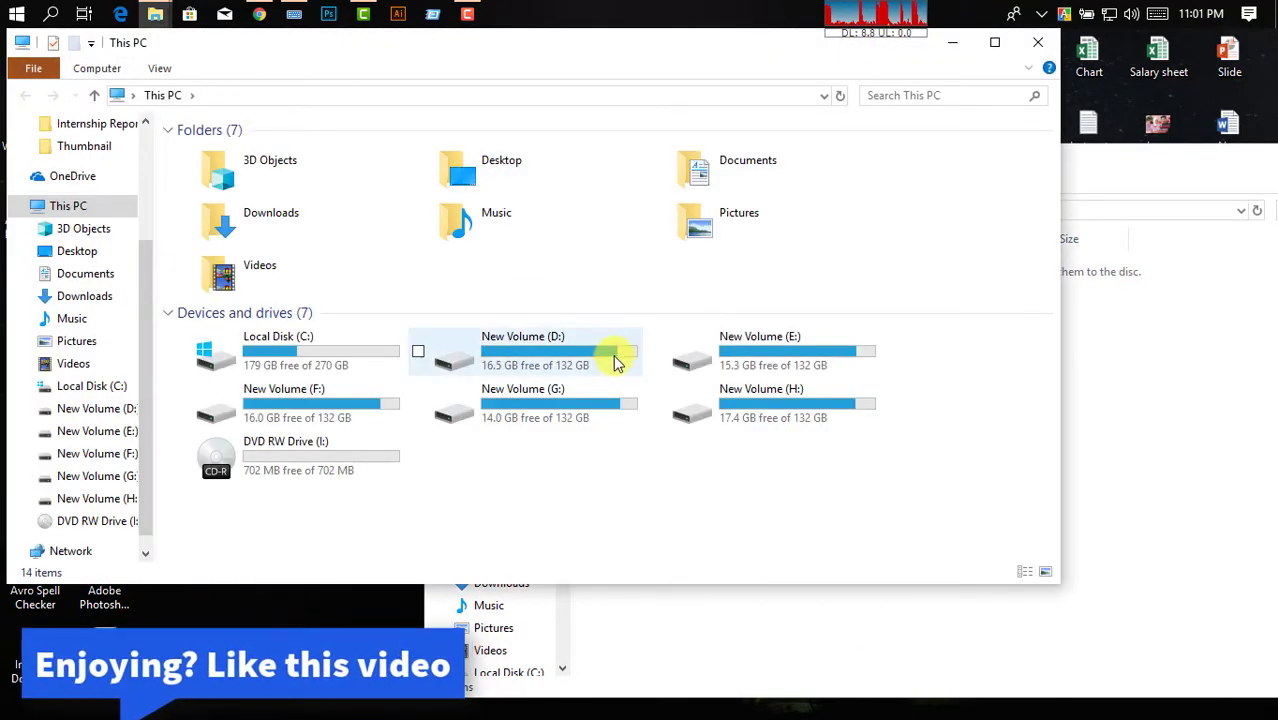
left_click(995, 42)
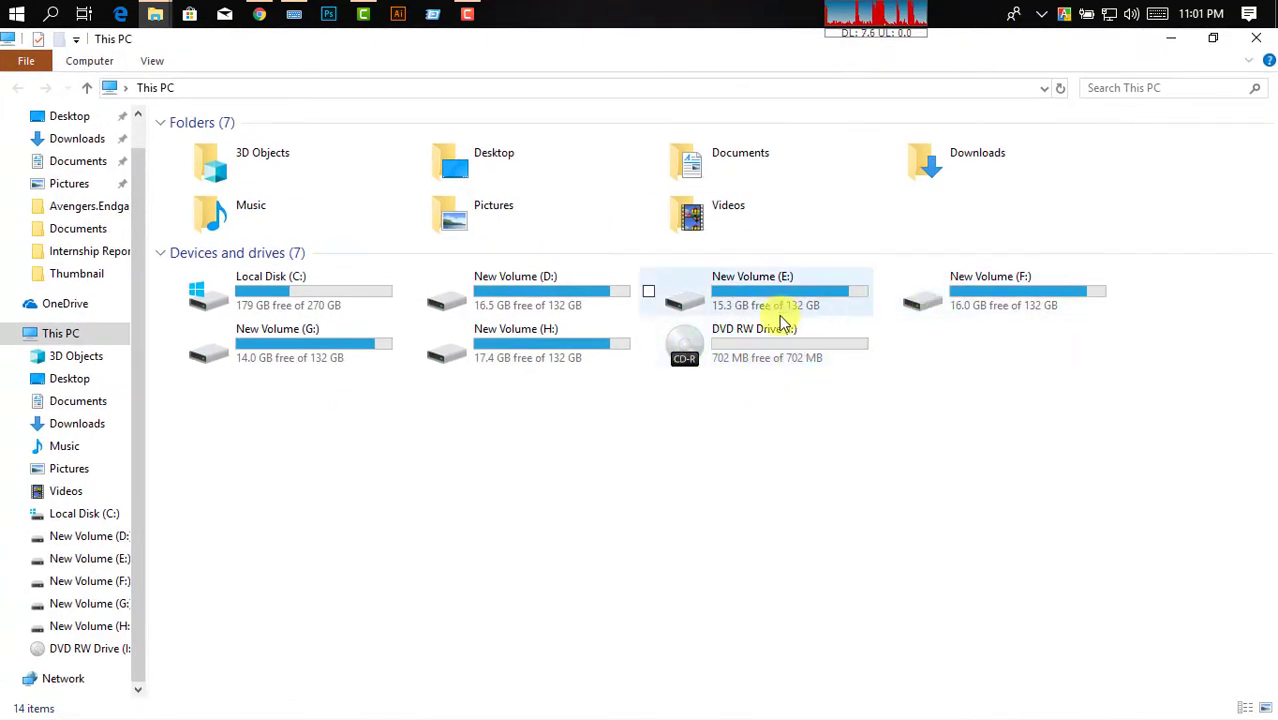
Navigate to H:\STUDY\Academic\Internship Report\Internship Report Elements.
double_click(531, 343)
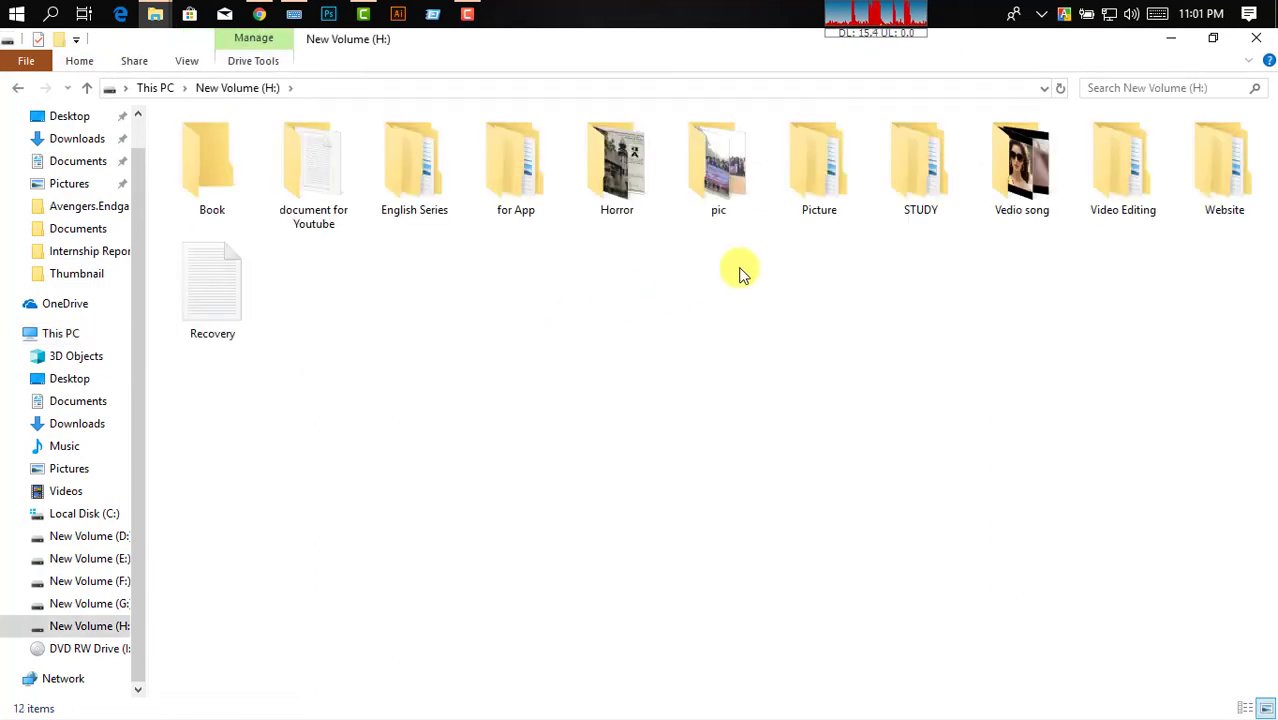
double_click(927, 185)
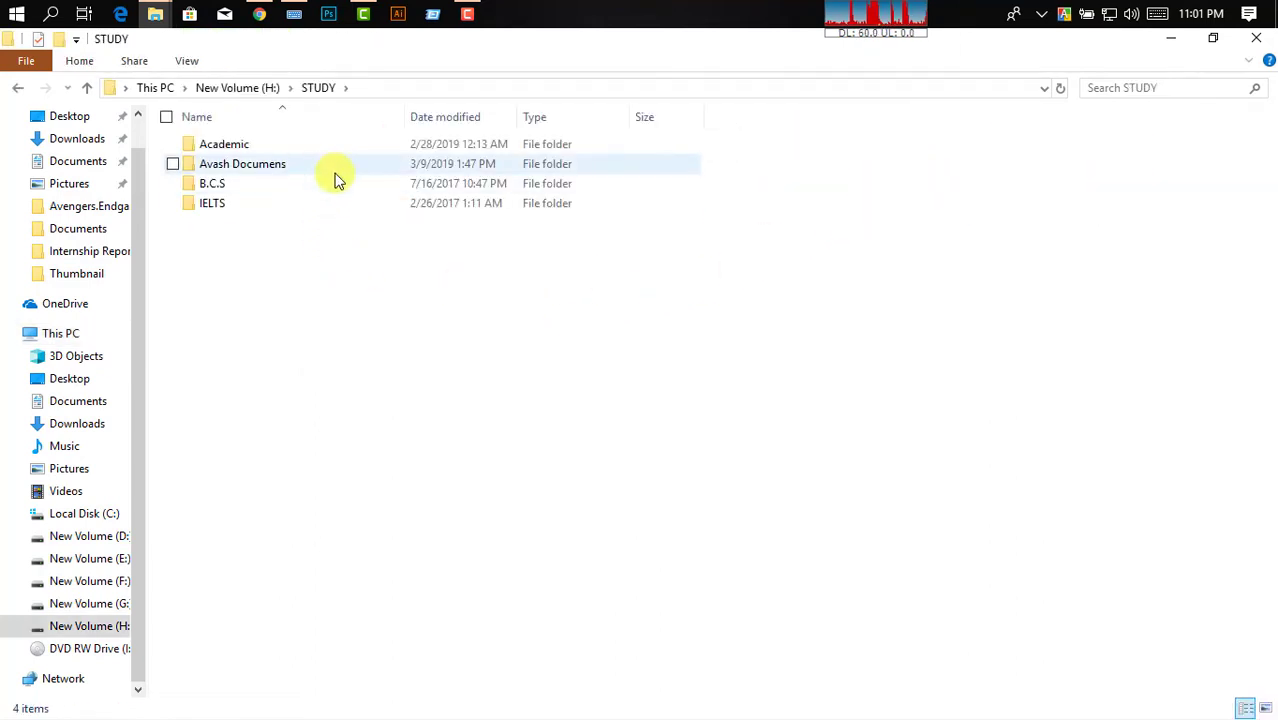
double_click(364, 149)
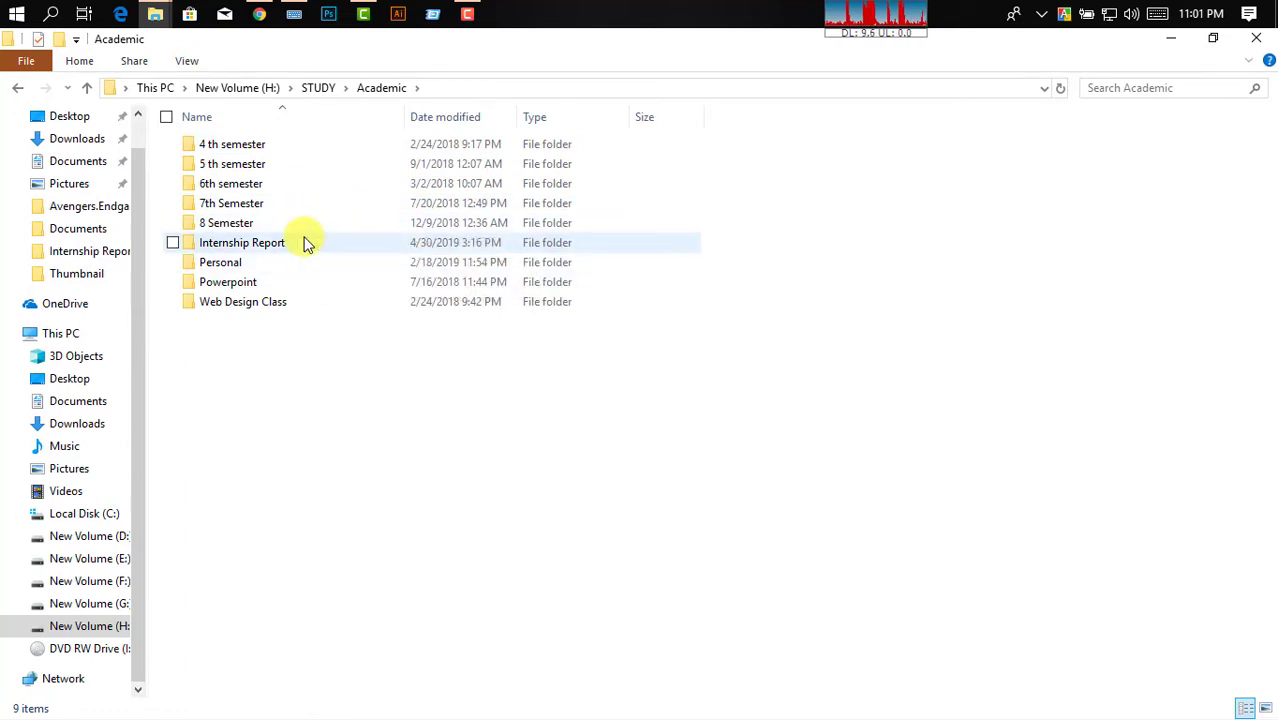
double_click(305, 242)
double_click(212, 210)
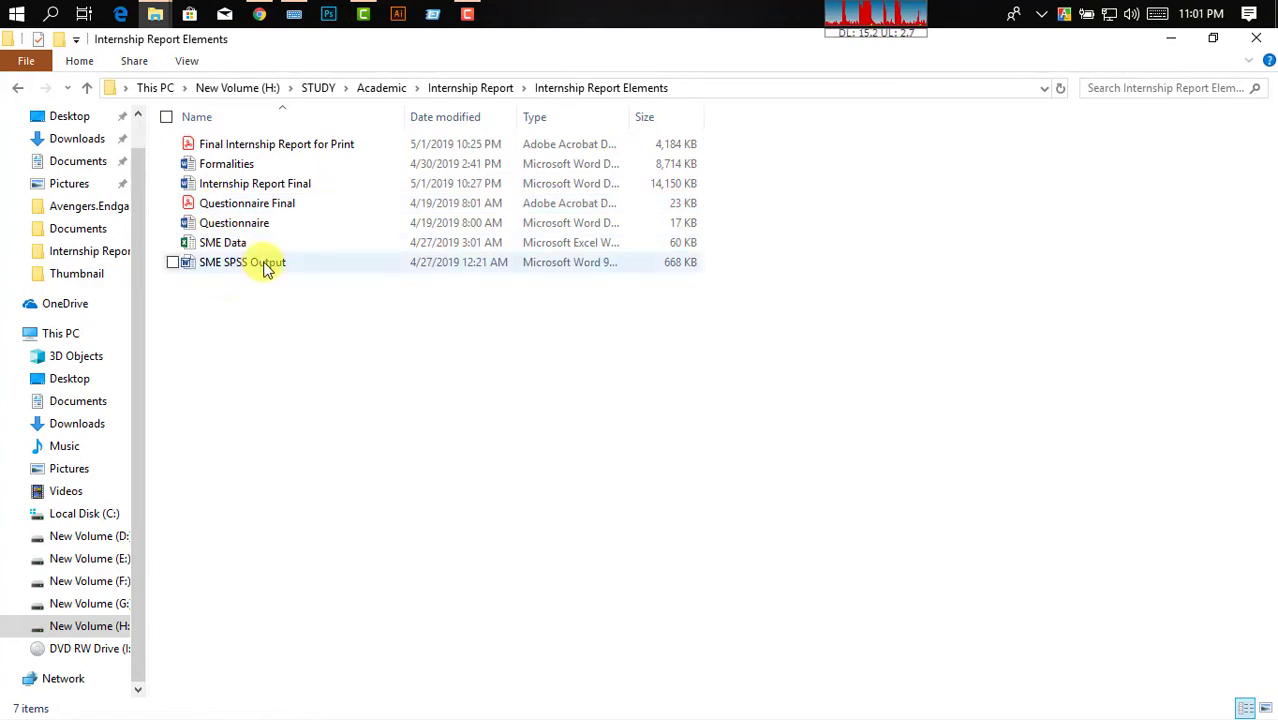
Look over the report and questionnaire files, then return to the Internship Report folder.
left_click(265, 263)
left_click(283, 243)
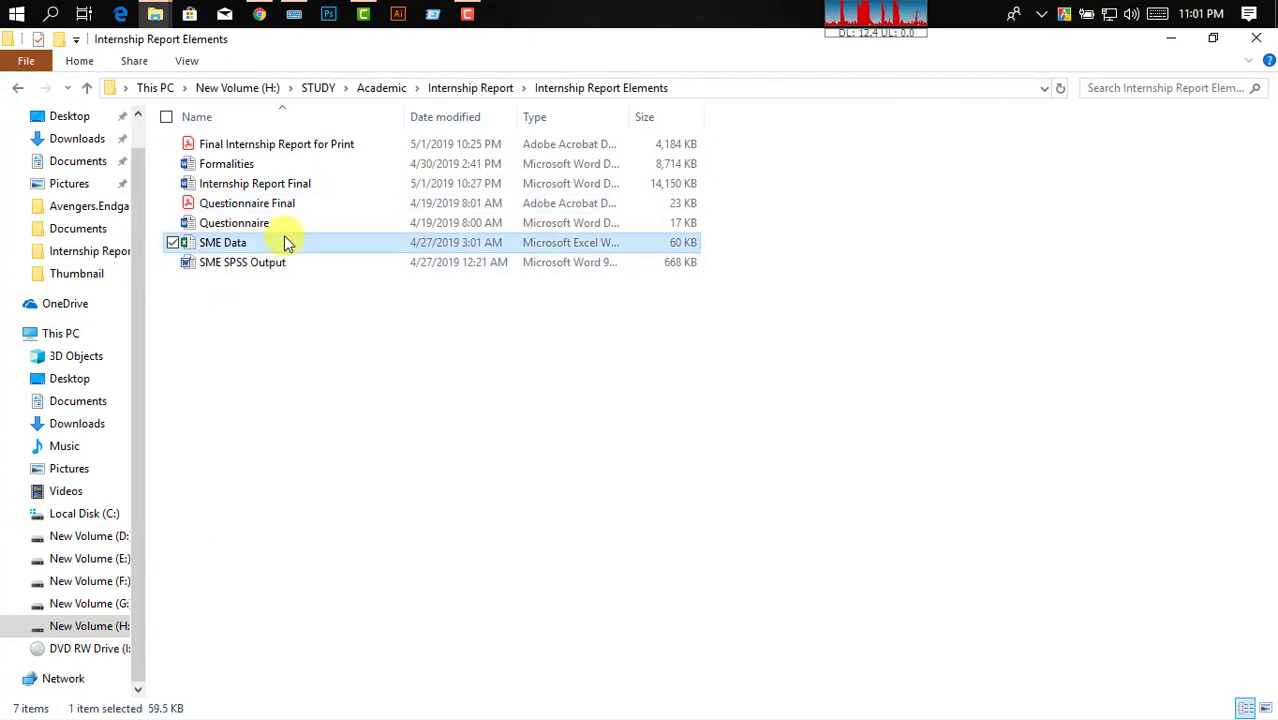
left_click(295, 223)
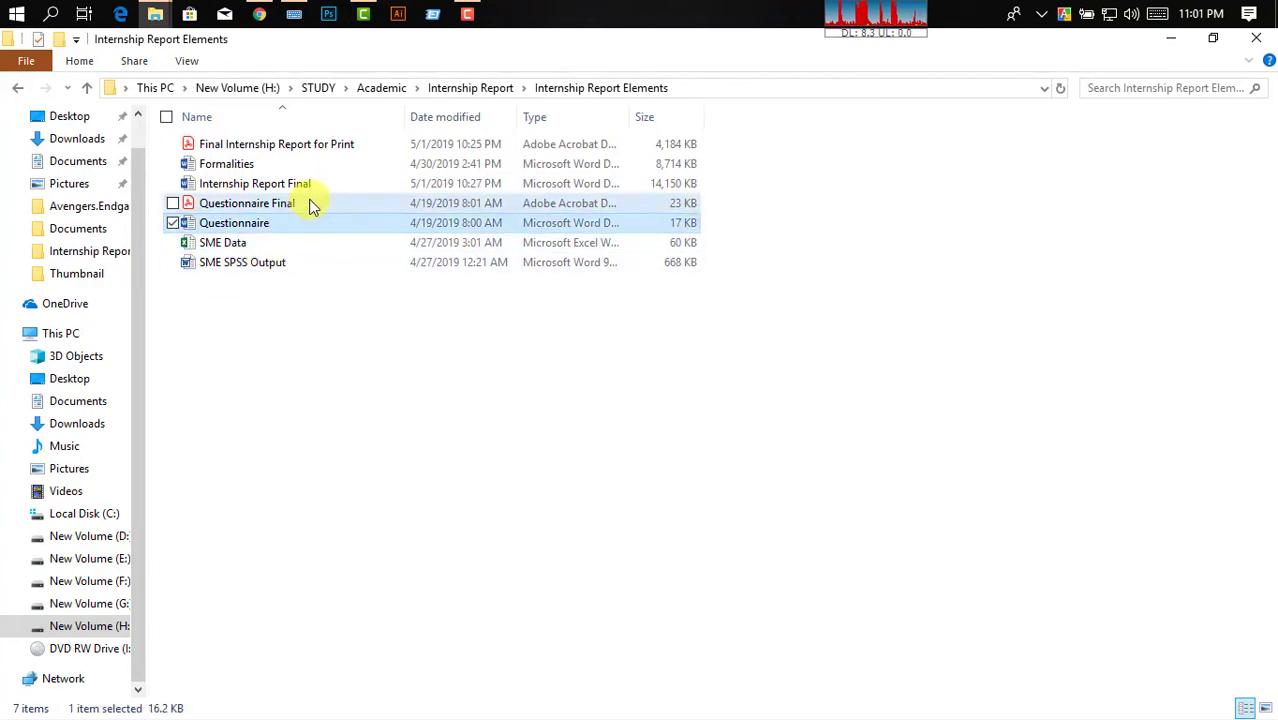
left_click(312, 204)
left_click(310, 320)
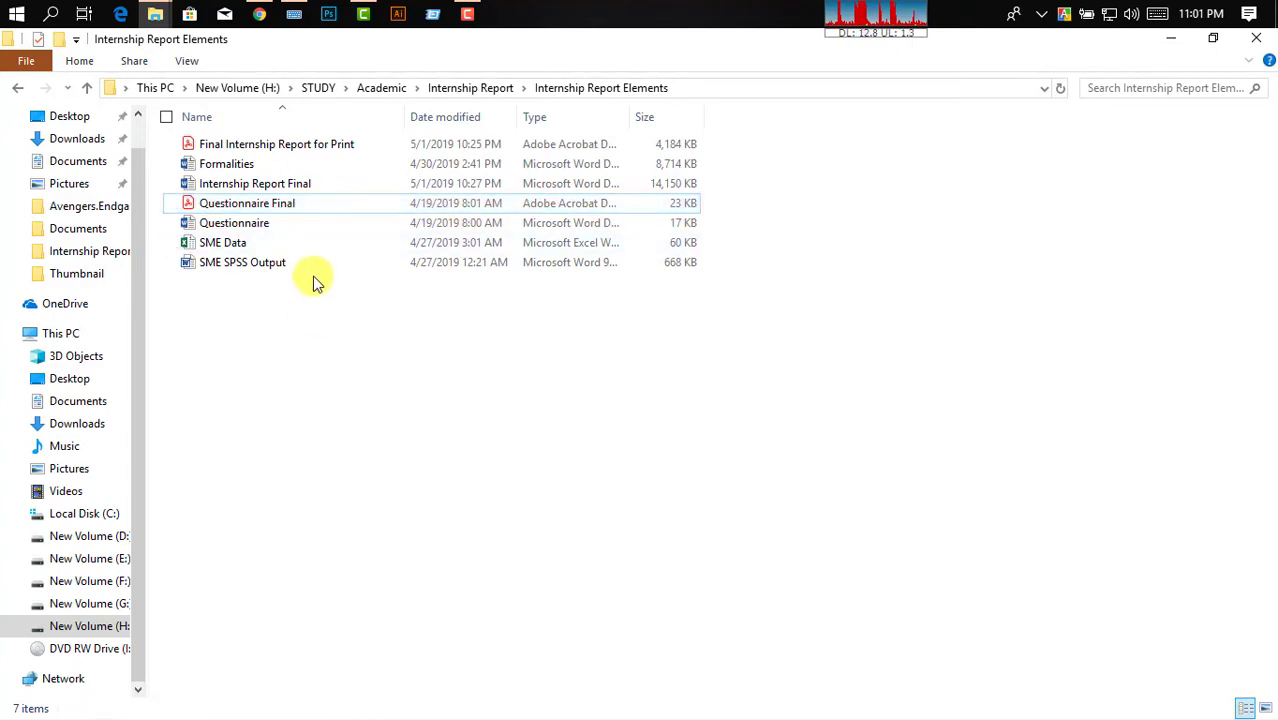
left_click(345, 186)
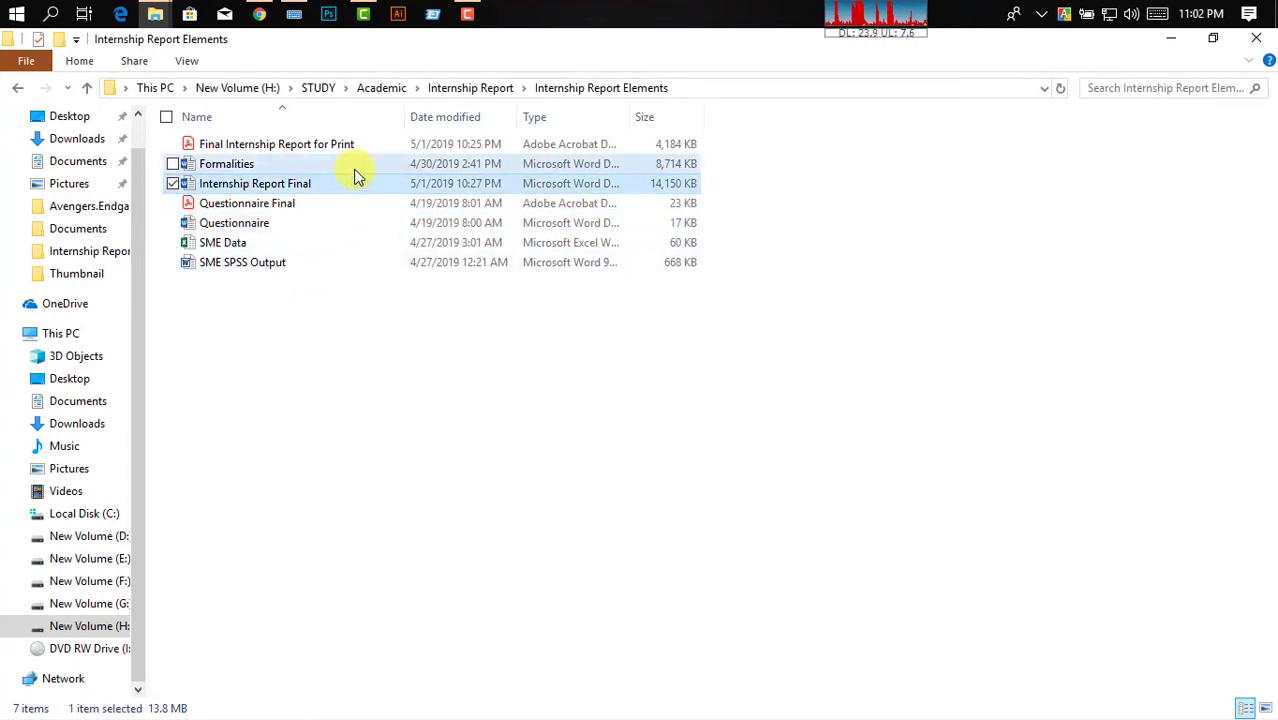
left_click(356, 165)
left_click(363, 144)
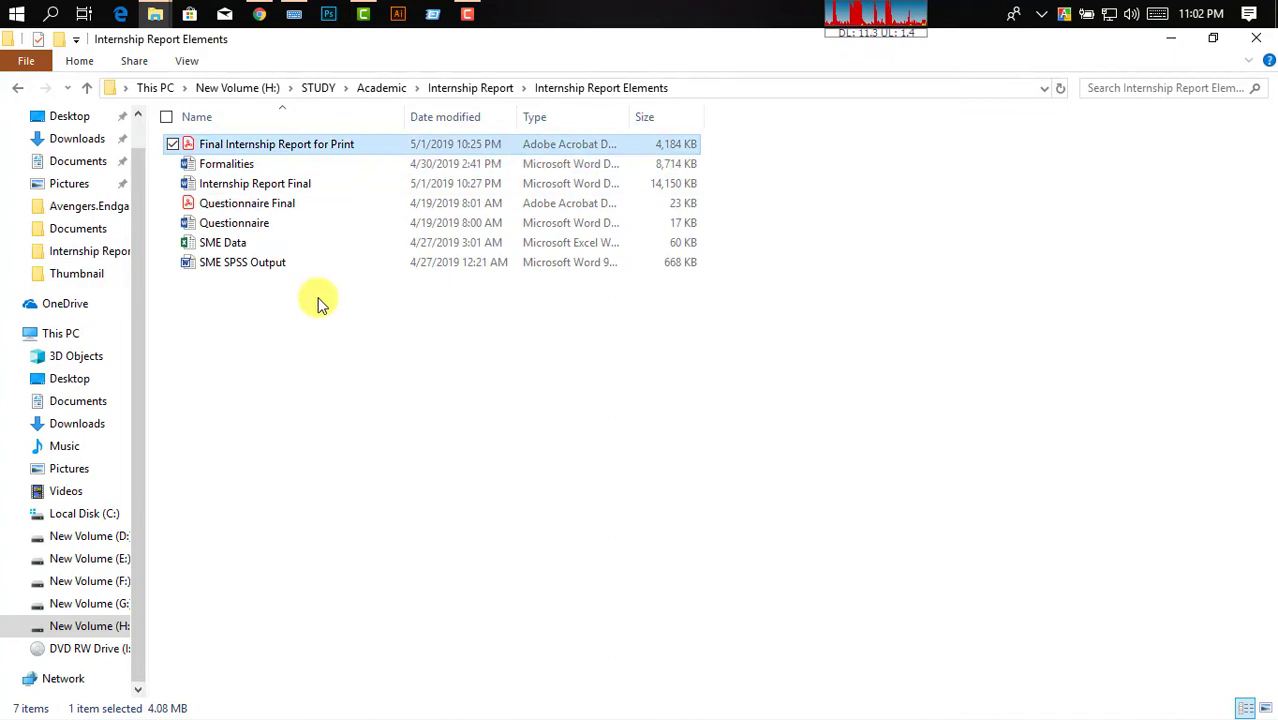
left_click(319, 300)
left_click(17, 88)
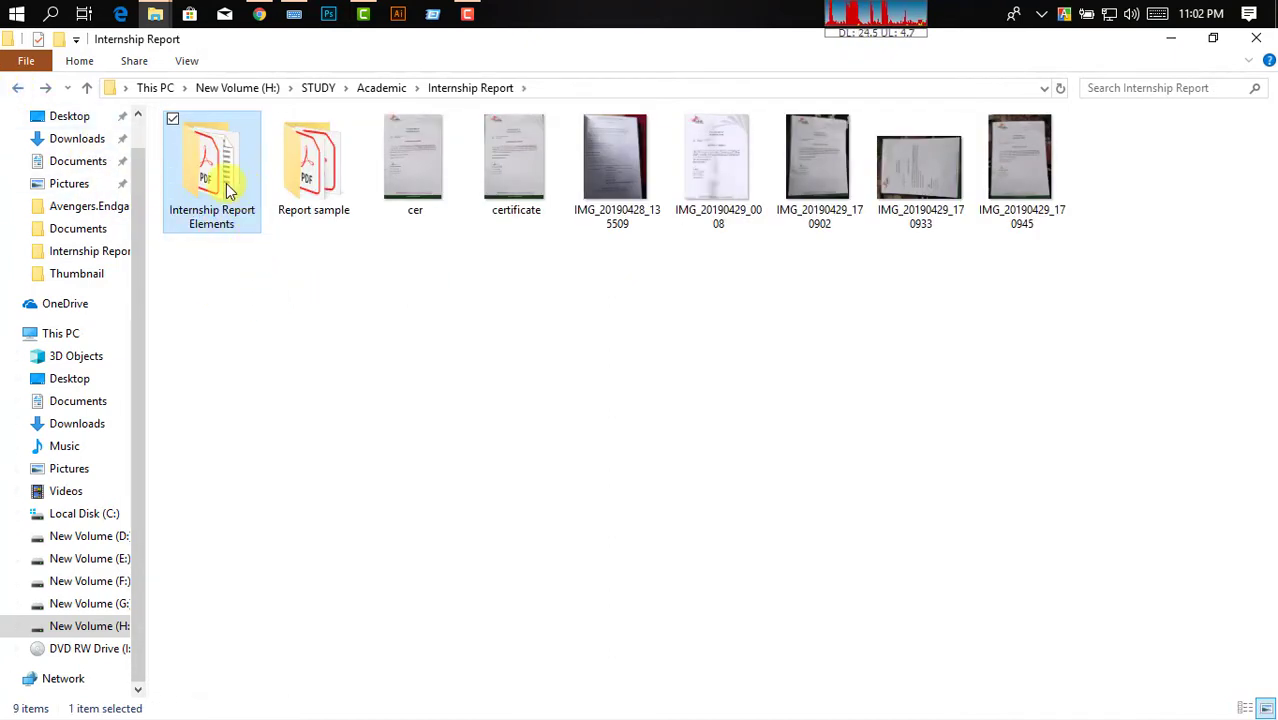
Check the Share tab's burn option, then restore the window and open DVD RW Drive (I:) beside it.
left_click(146, 63)
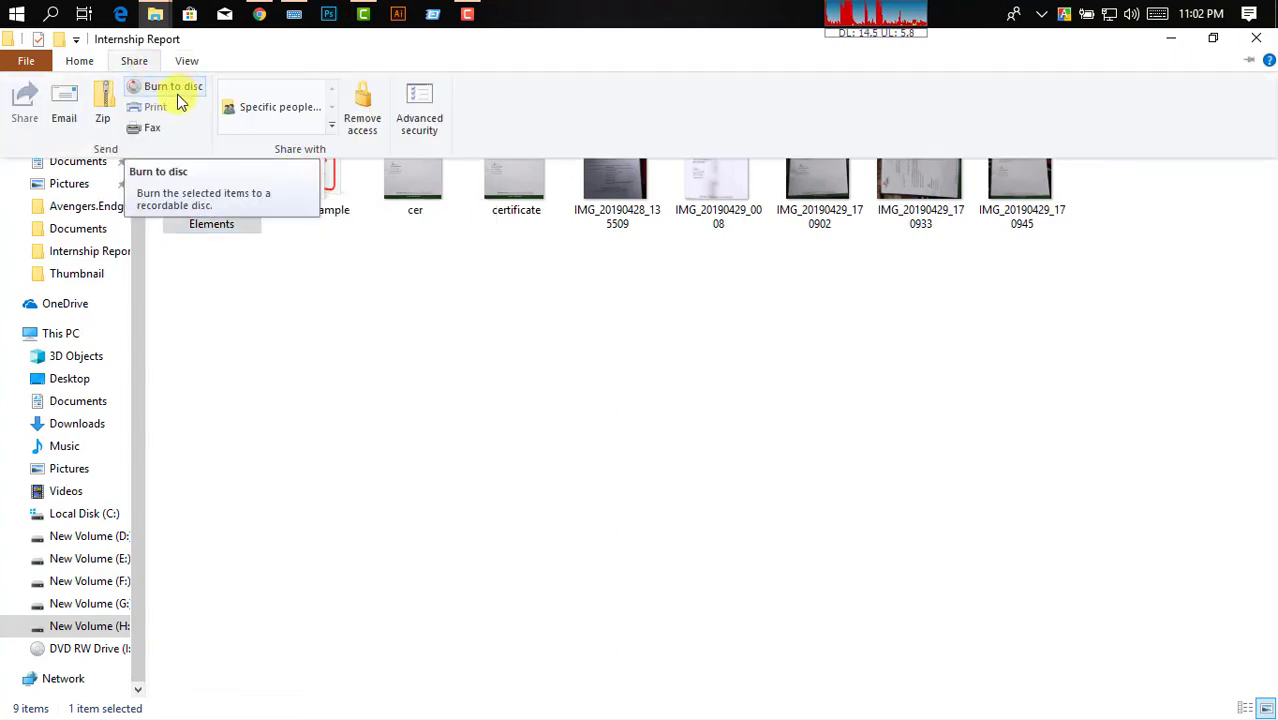
left_click(238, 325)
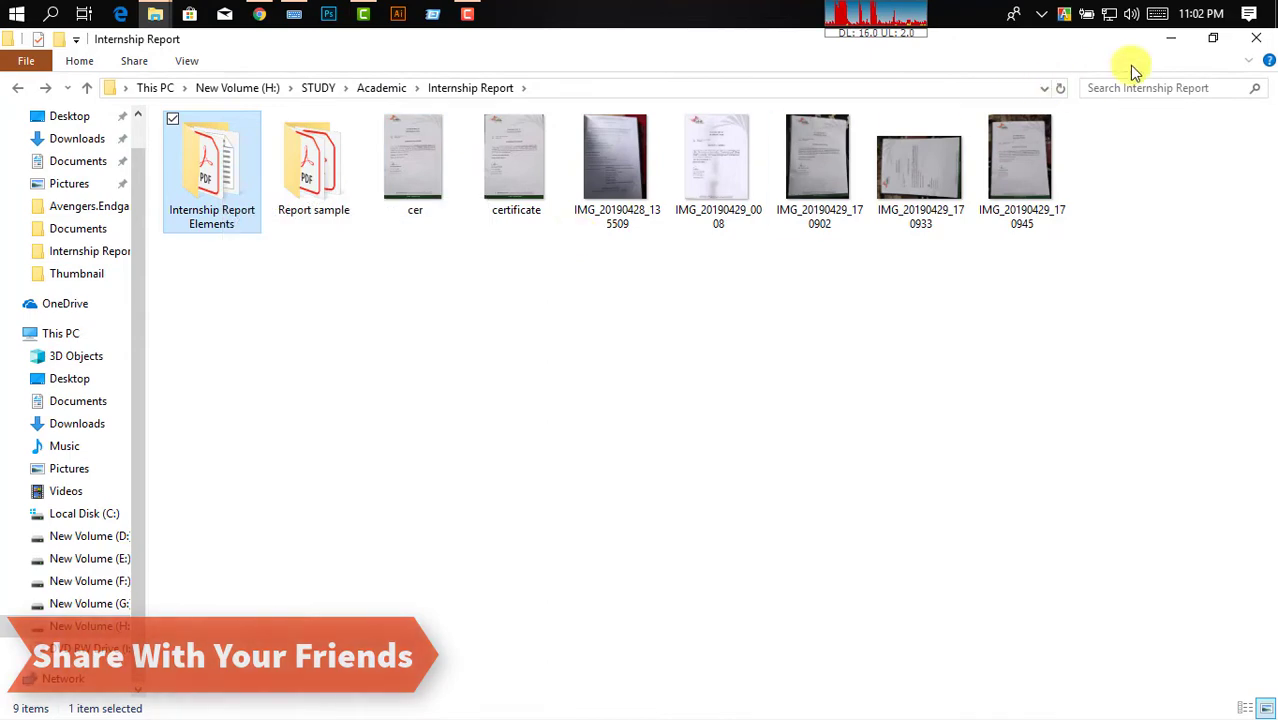
left_click(1217, 49)
double_click(1176, 166)
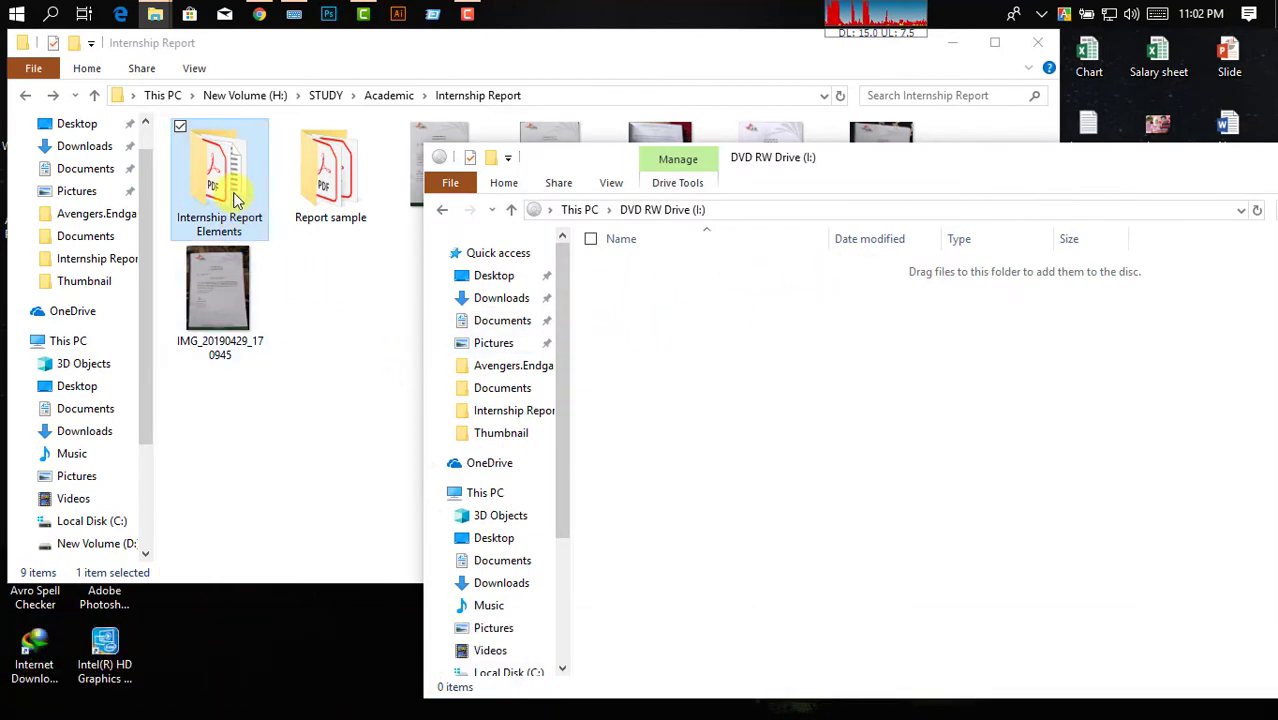
Drag Internship Report Elements onto the disc window, then reposition and maximize that window.
left_click_drag(228, 185, 750, 390)
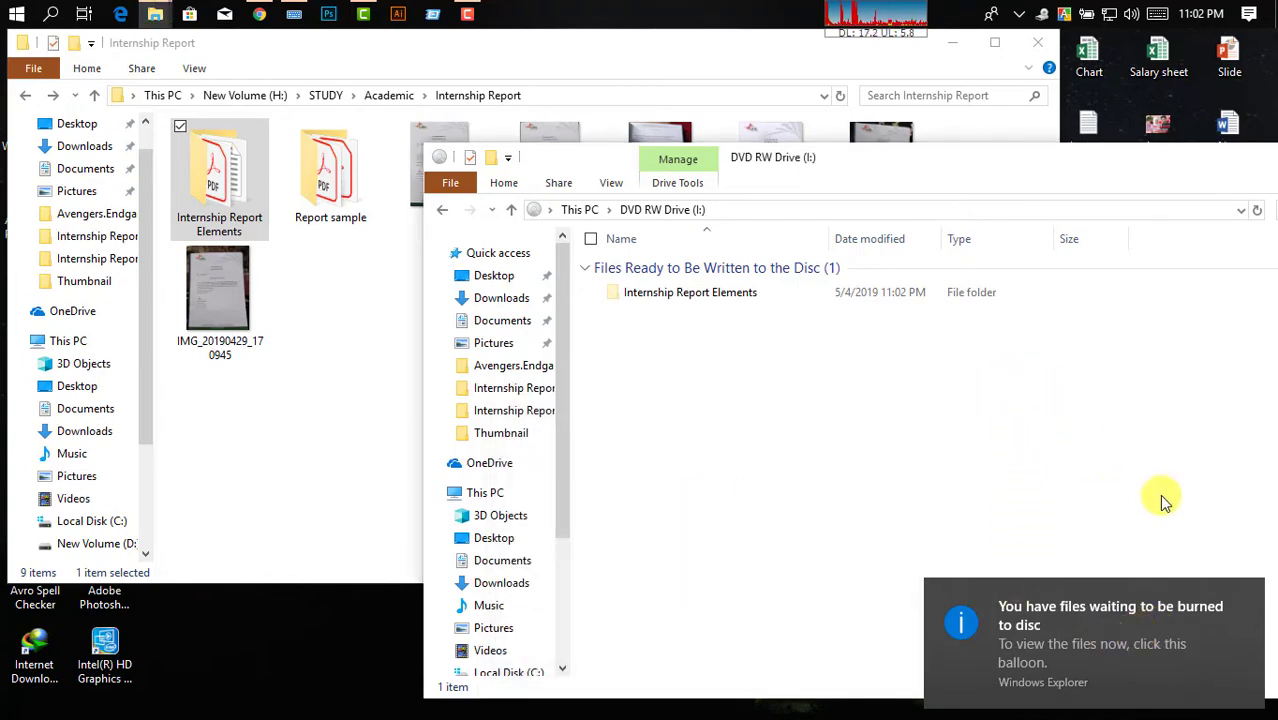
left_click_drag(1115, 163, 926, 163)
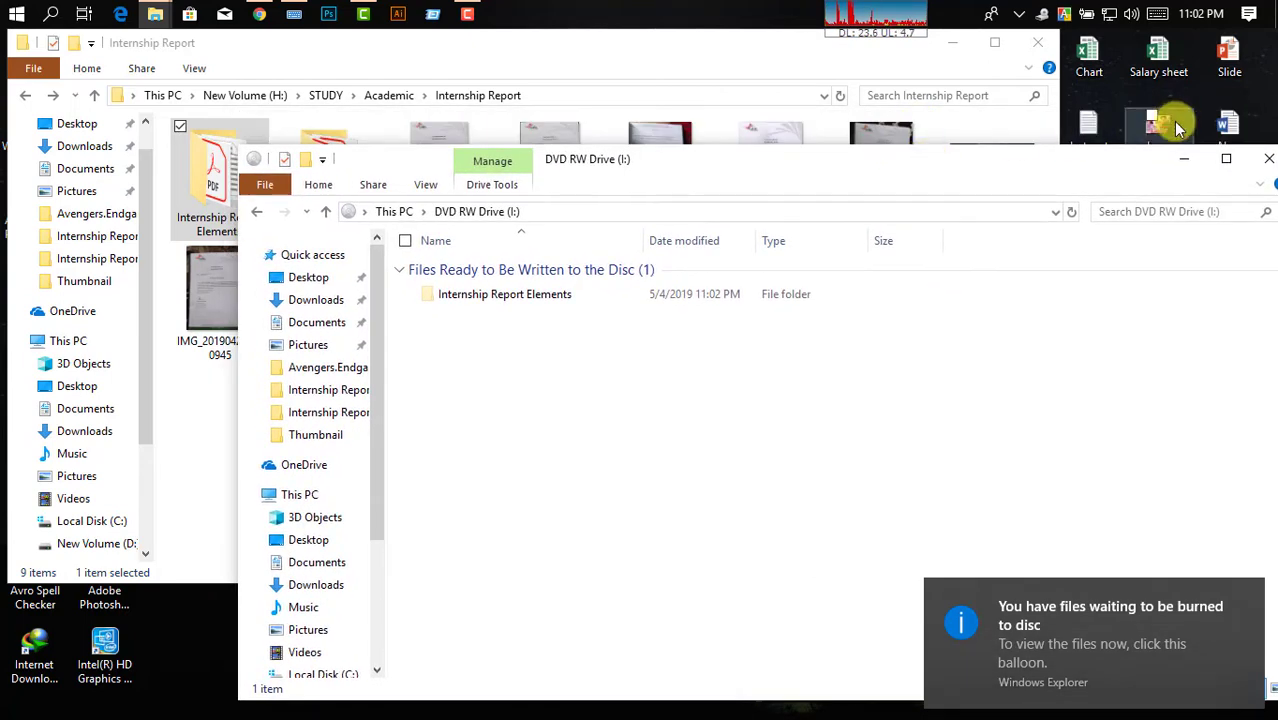
left_click(1226, 159)
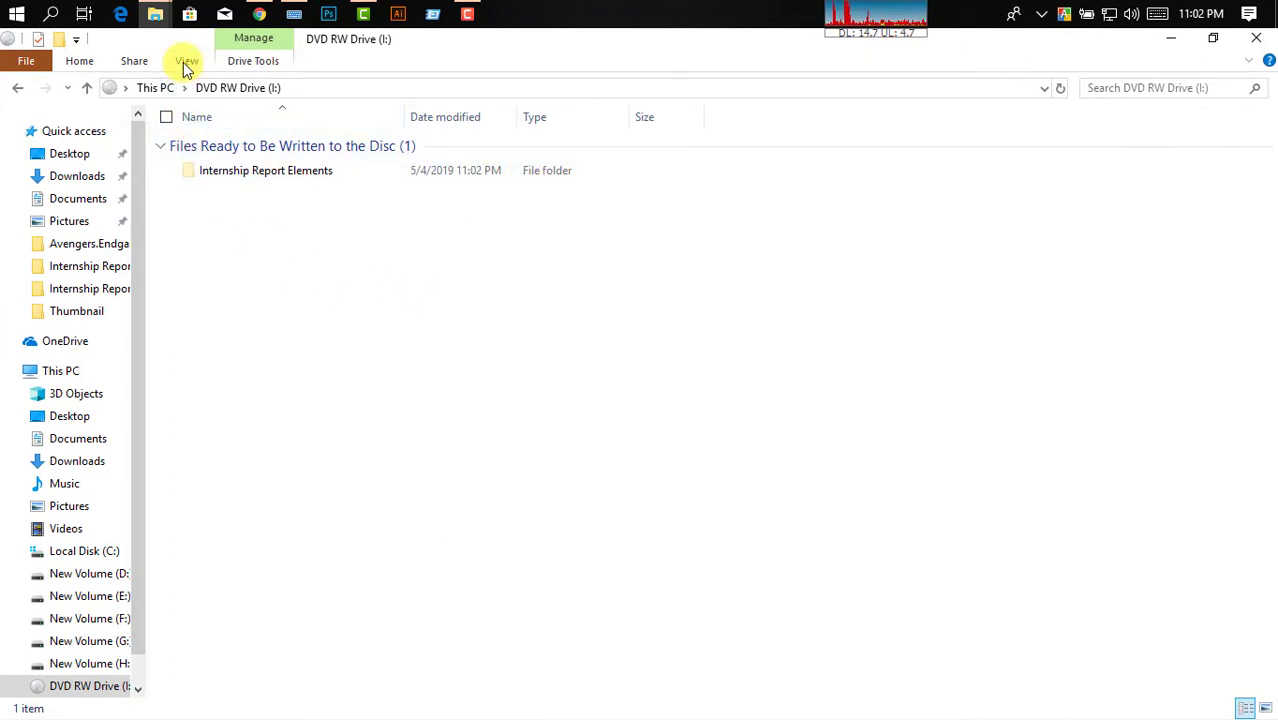
Pin the Drive Tools ribbon and choose Finish burning for the staged folder.
left_click(277, 171)
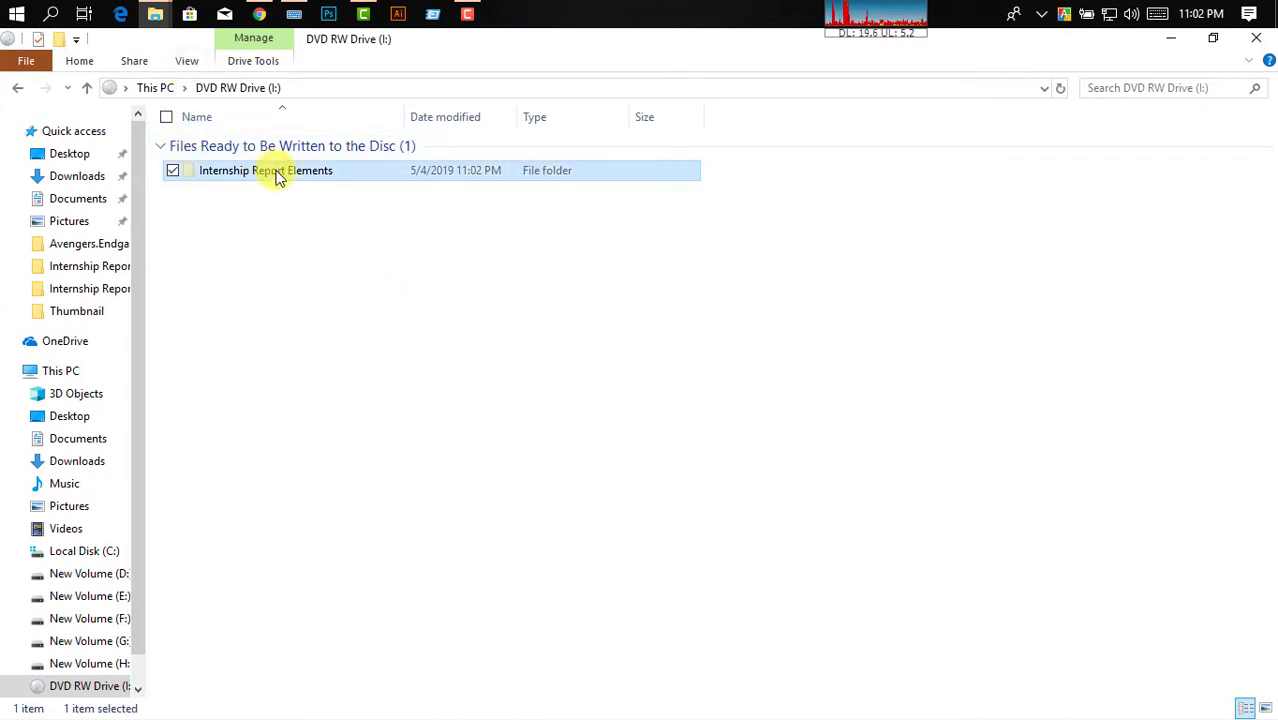
left_click(266, 241)
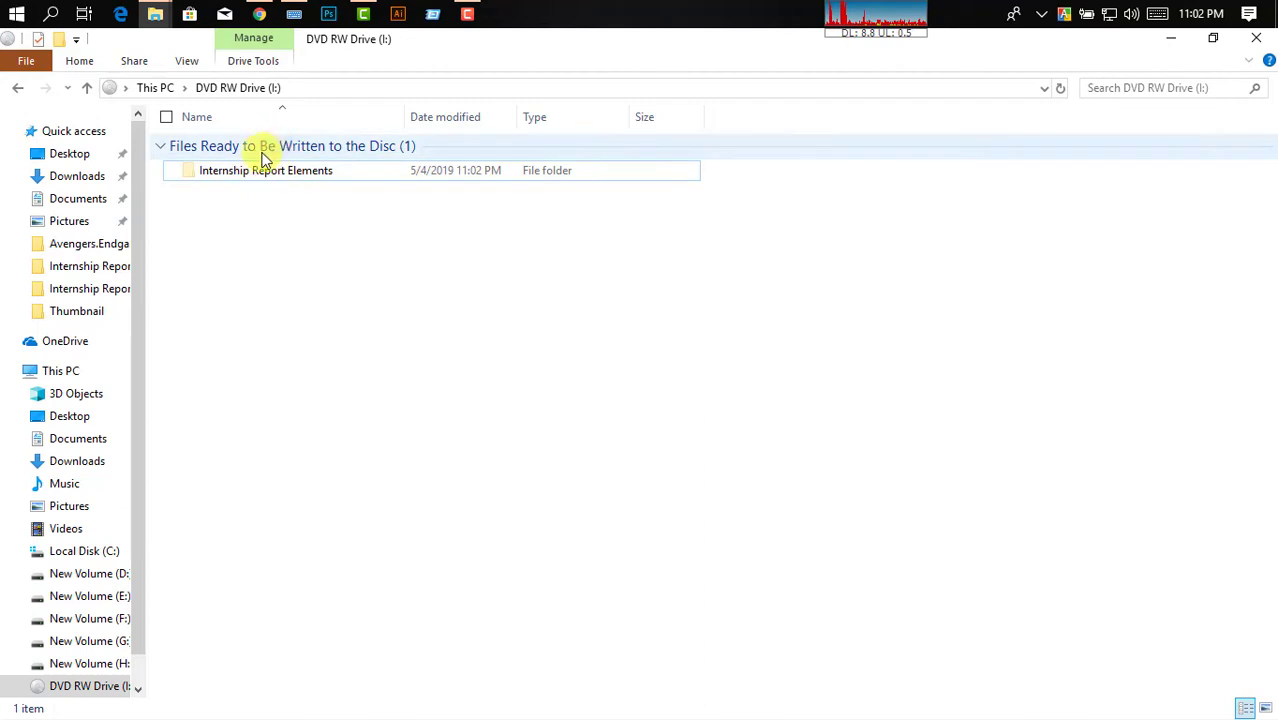
left_click(262, 62)
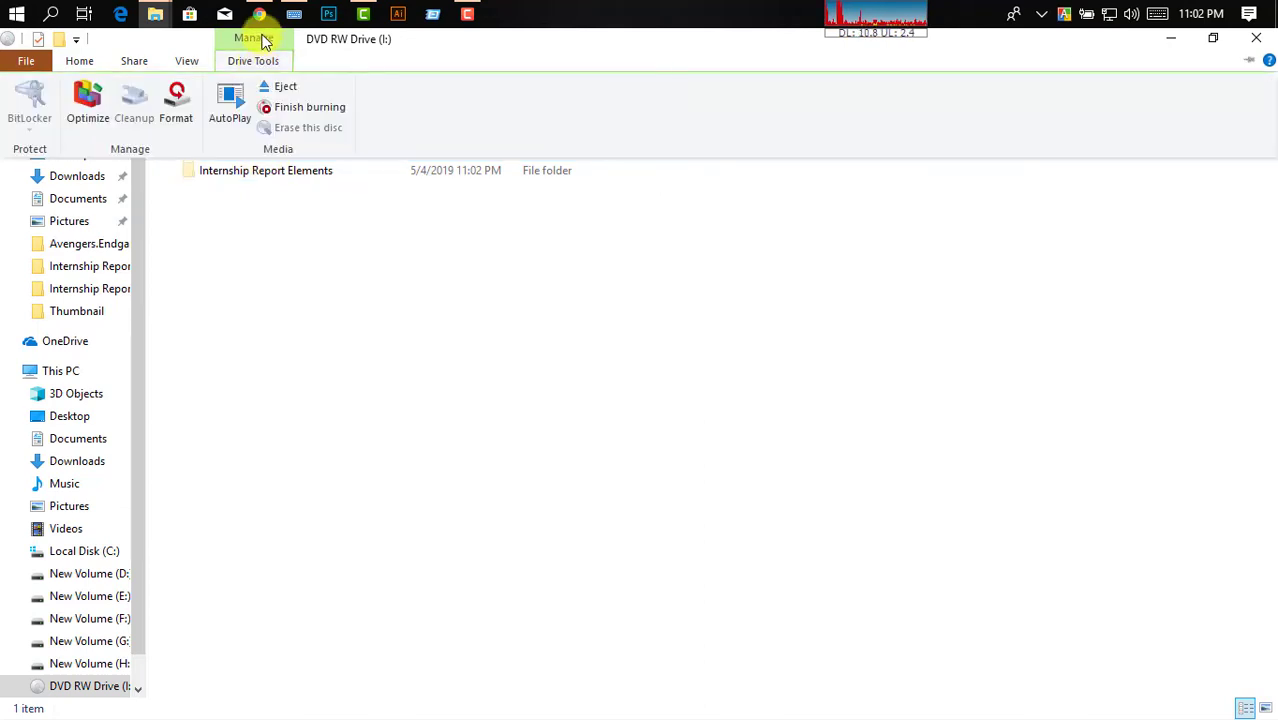
double_click(263, 38)
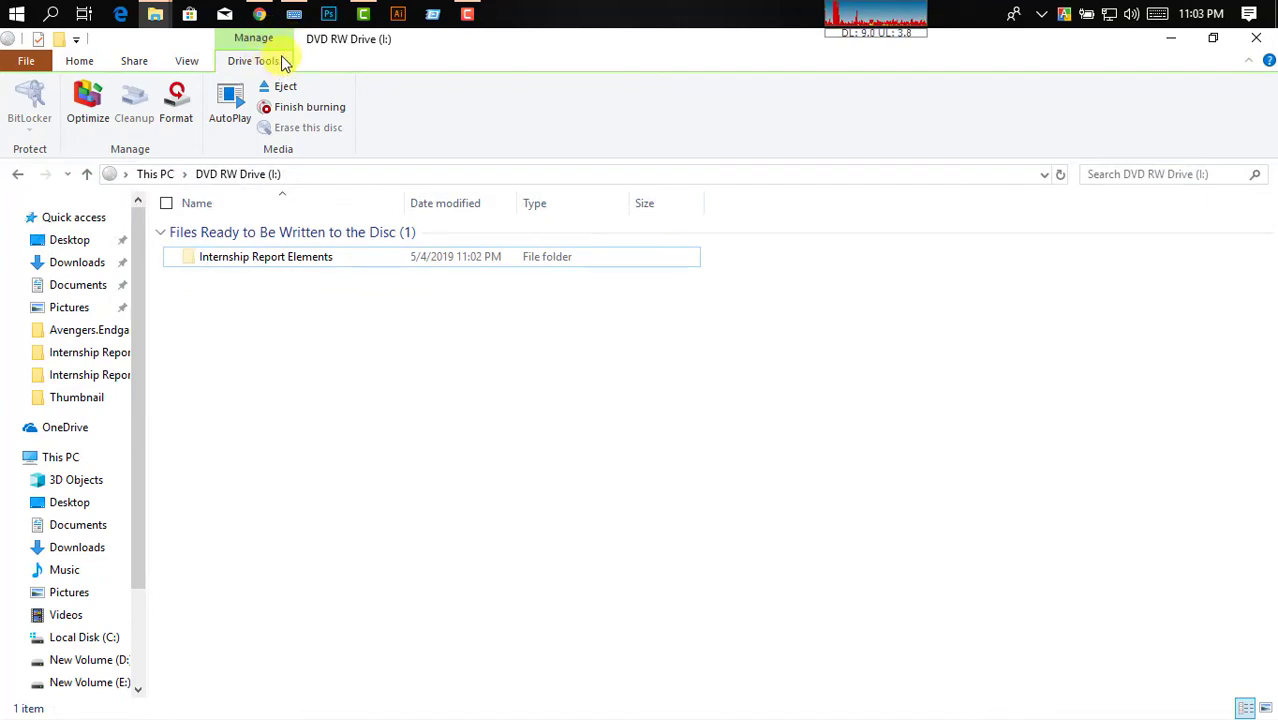
left_click(317, 107)
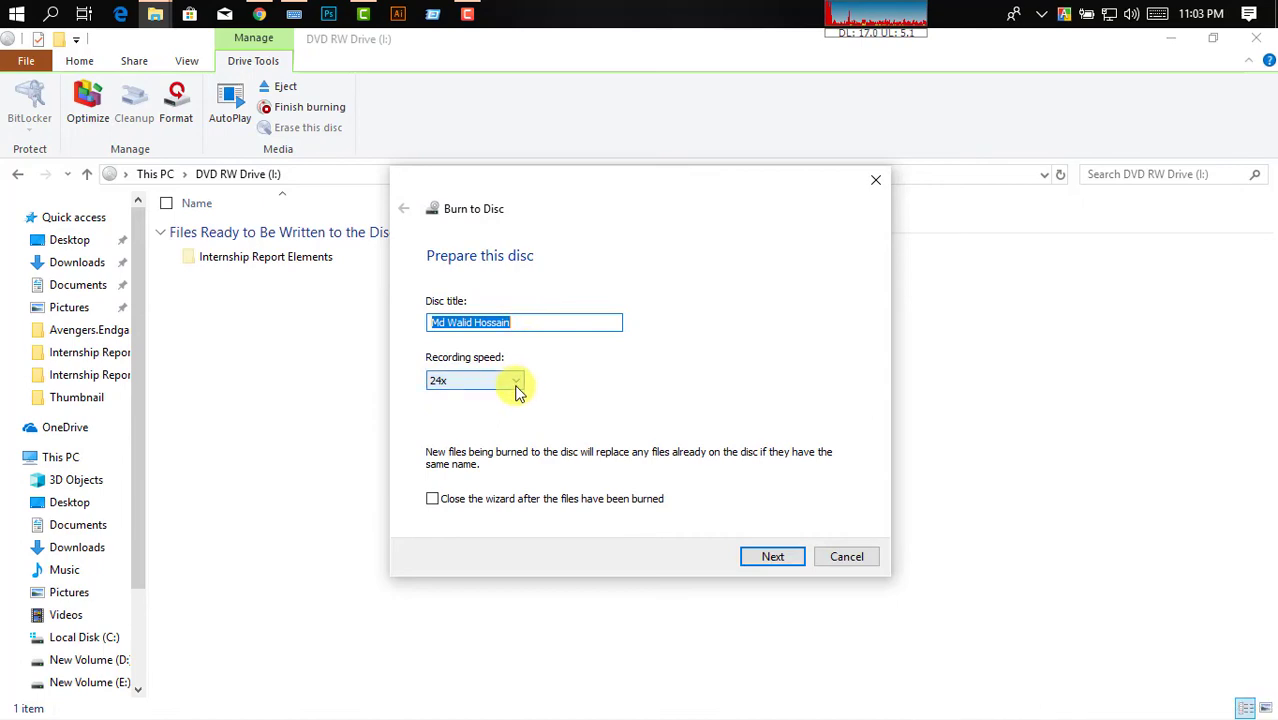
Keep the recording speed at 24x and proceed with burning the disc.
left_click(514, 384)
left_click(516, 386)
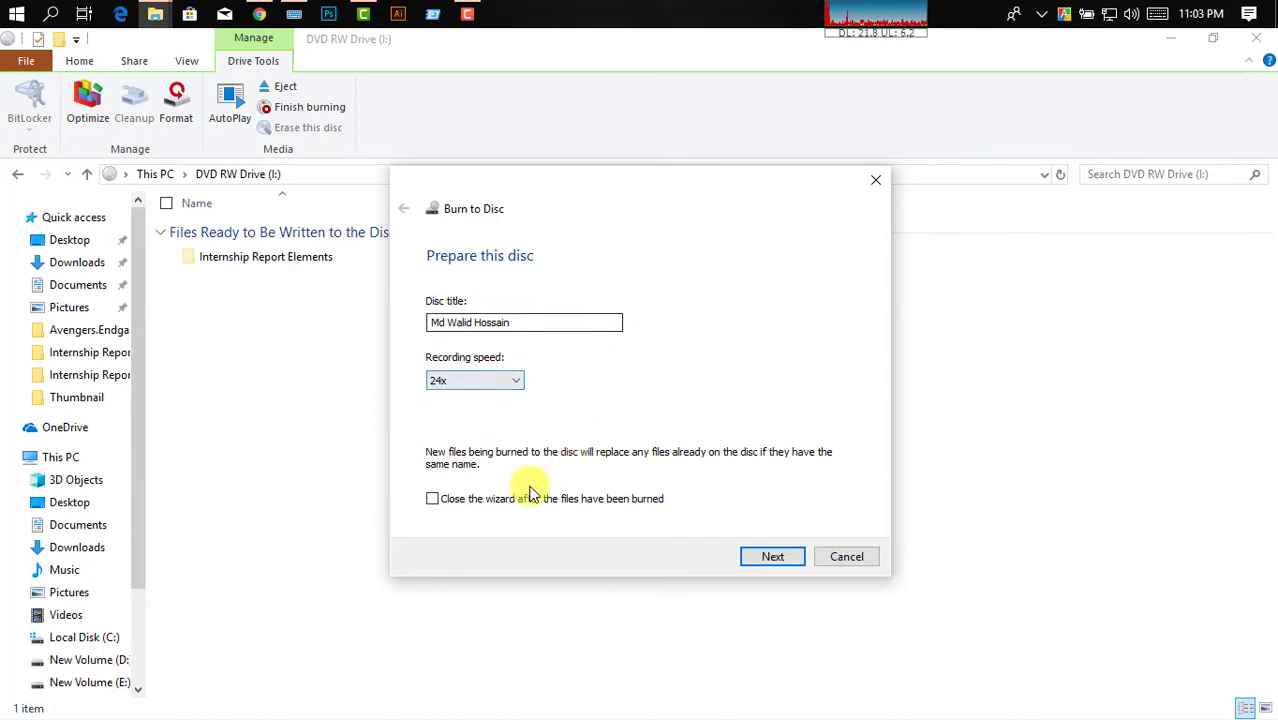
left_click(779, 564)
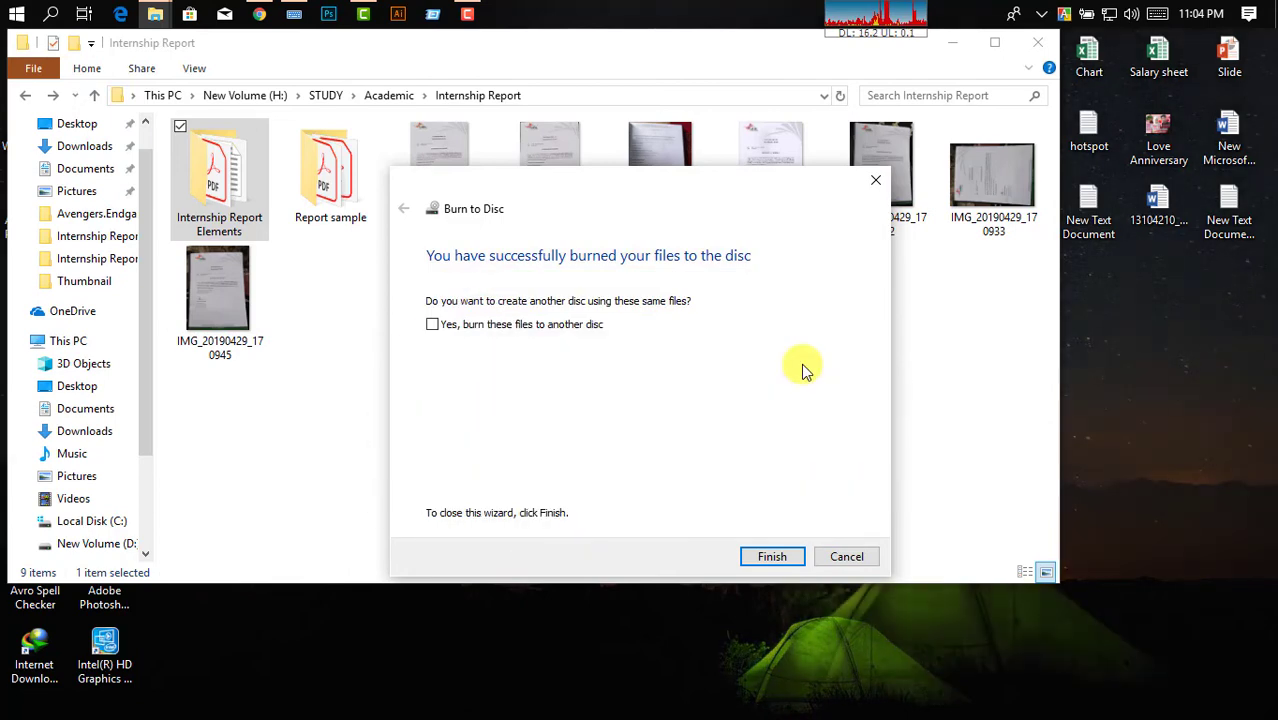
Finish the burn wizard and maximize the Internship Report folder window.
left_click(779, 558)
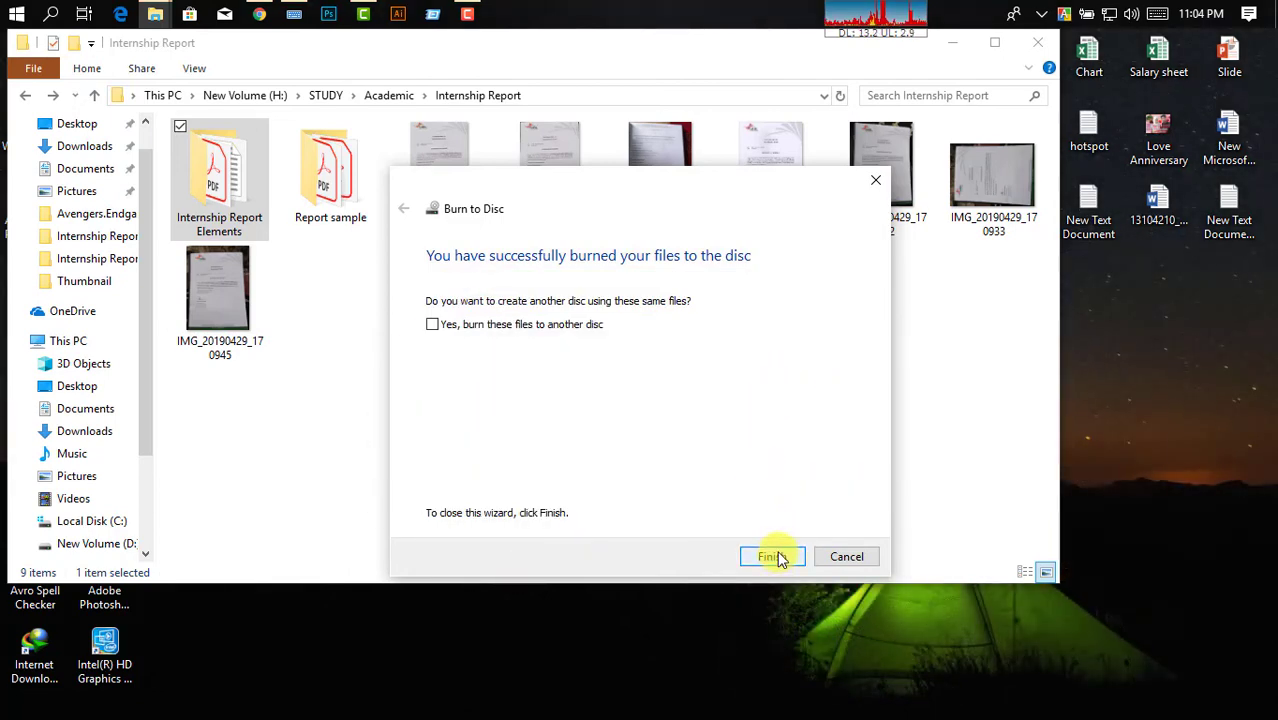
left_click(779, 558)
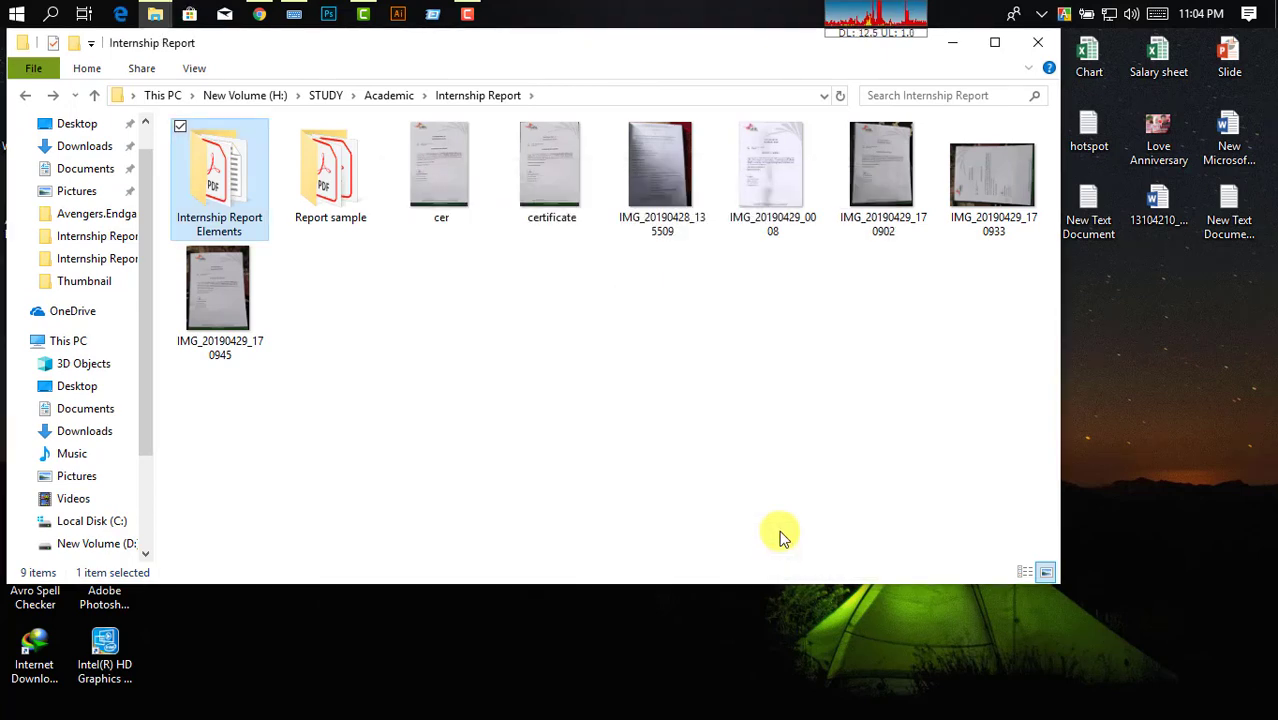
left_click(993, 45)
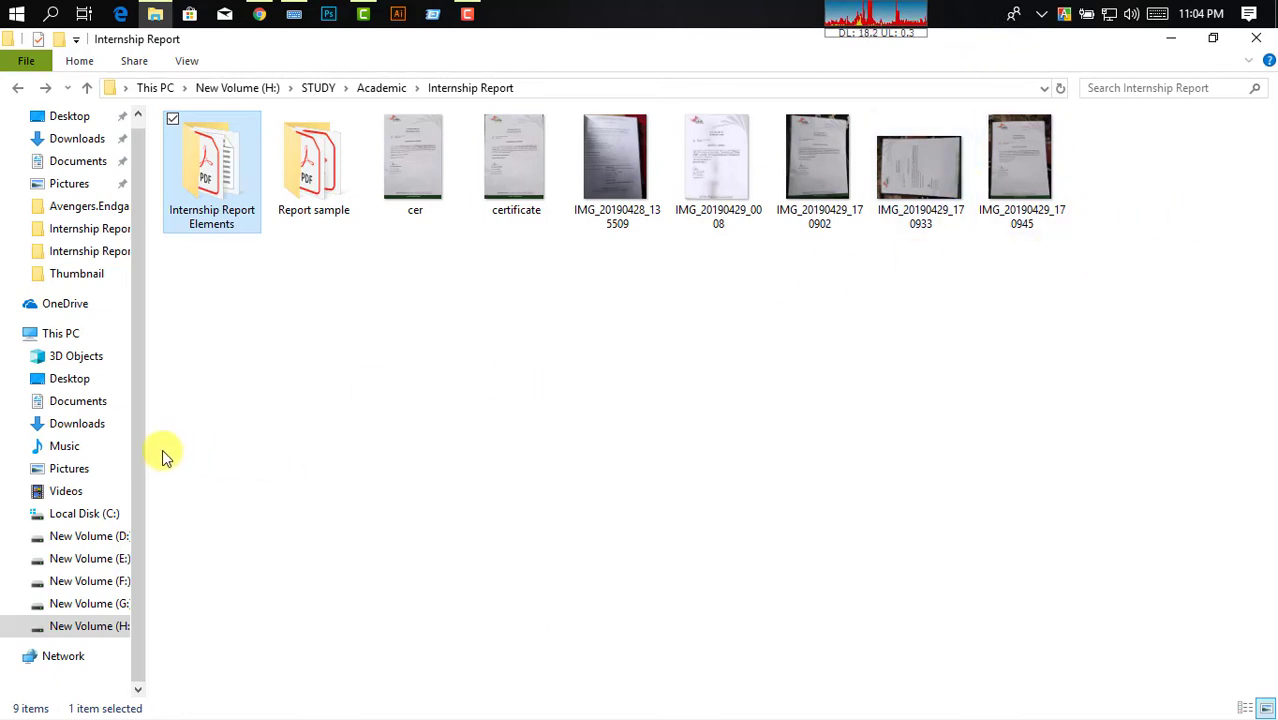
Return to This PC, listing seven folders and seven drives including DVD RW Drive (I:), with nothing selected.
left_click(60, 333)
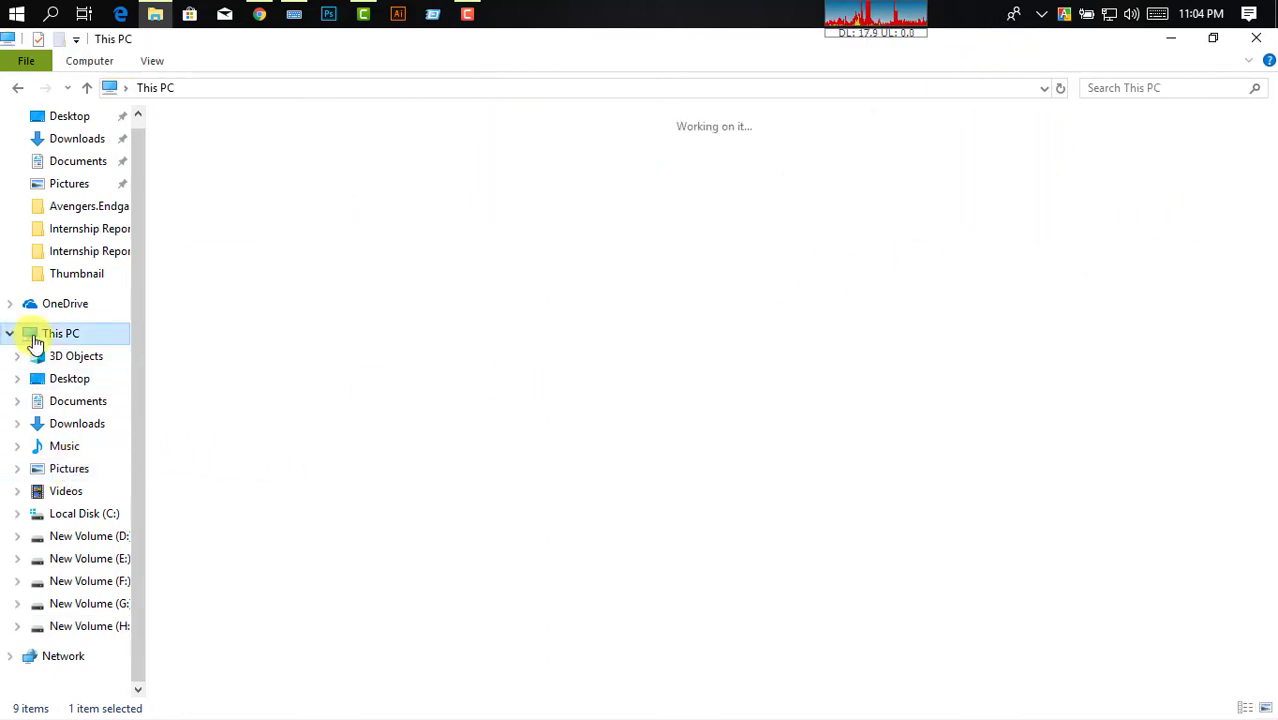
left_click(680, 453)
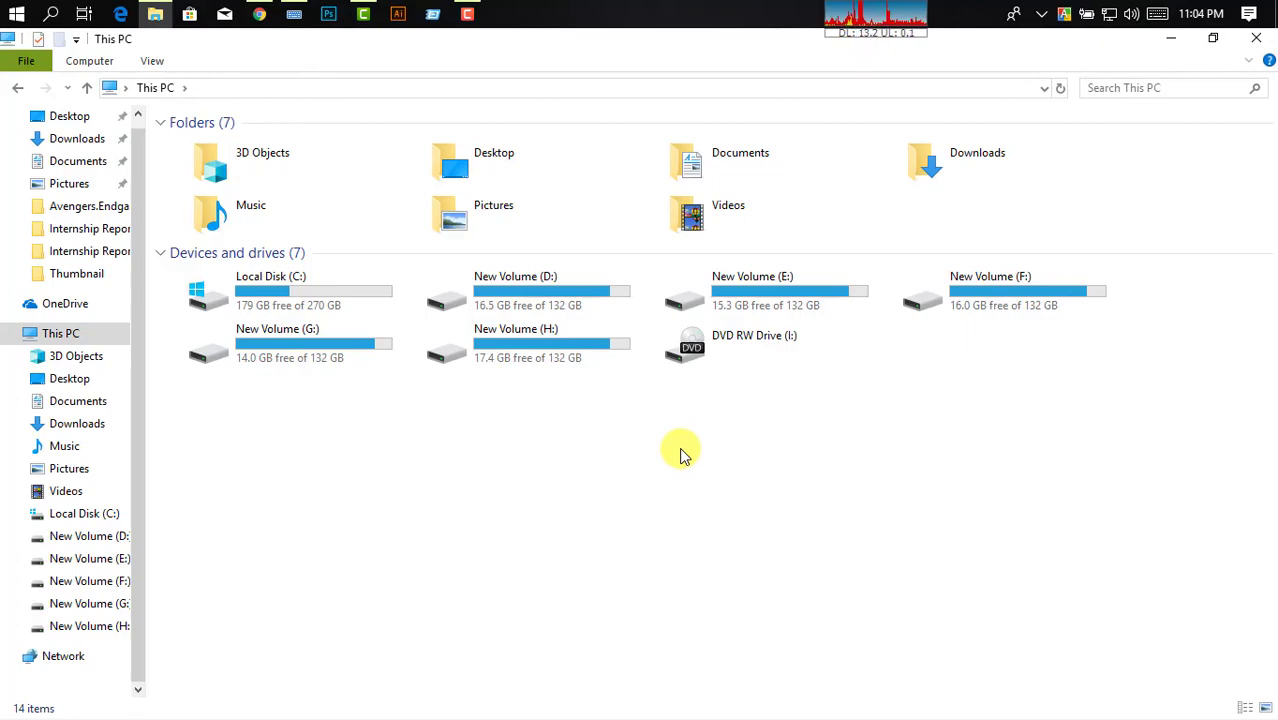
left_click(470, 12)
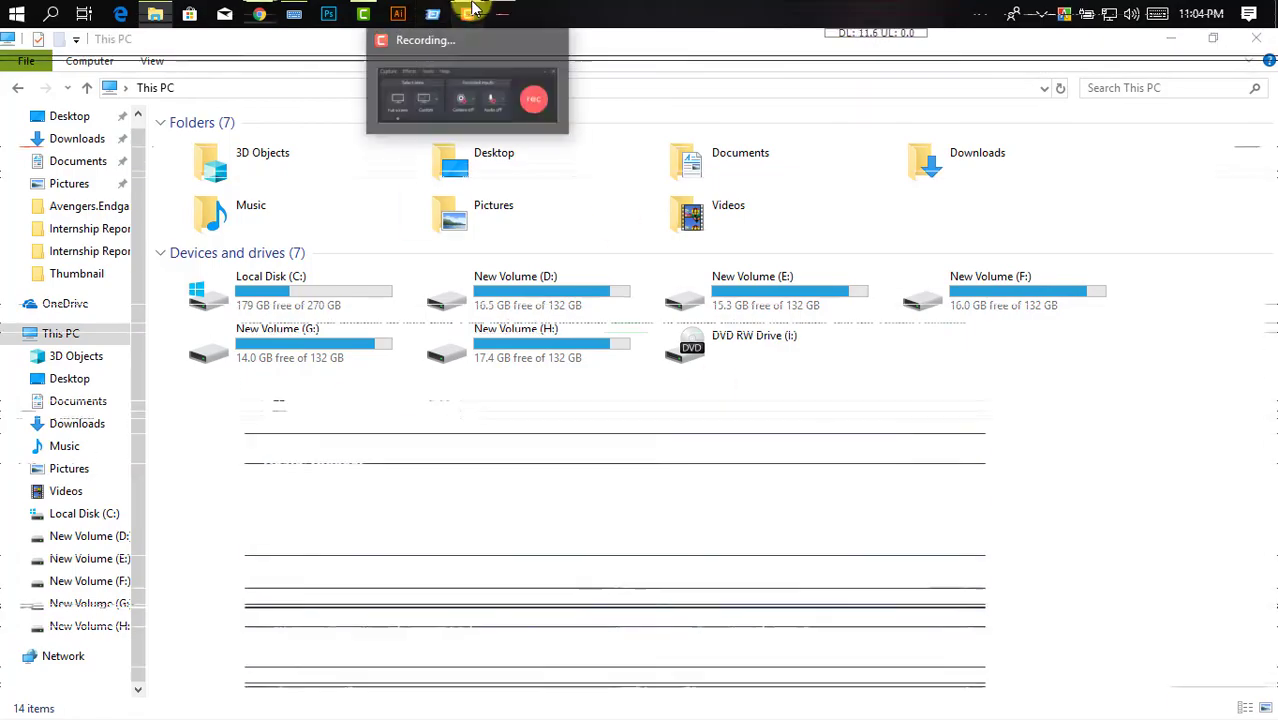